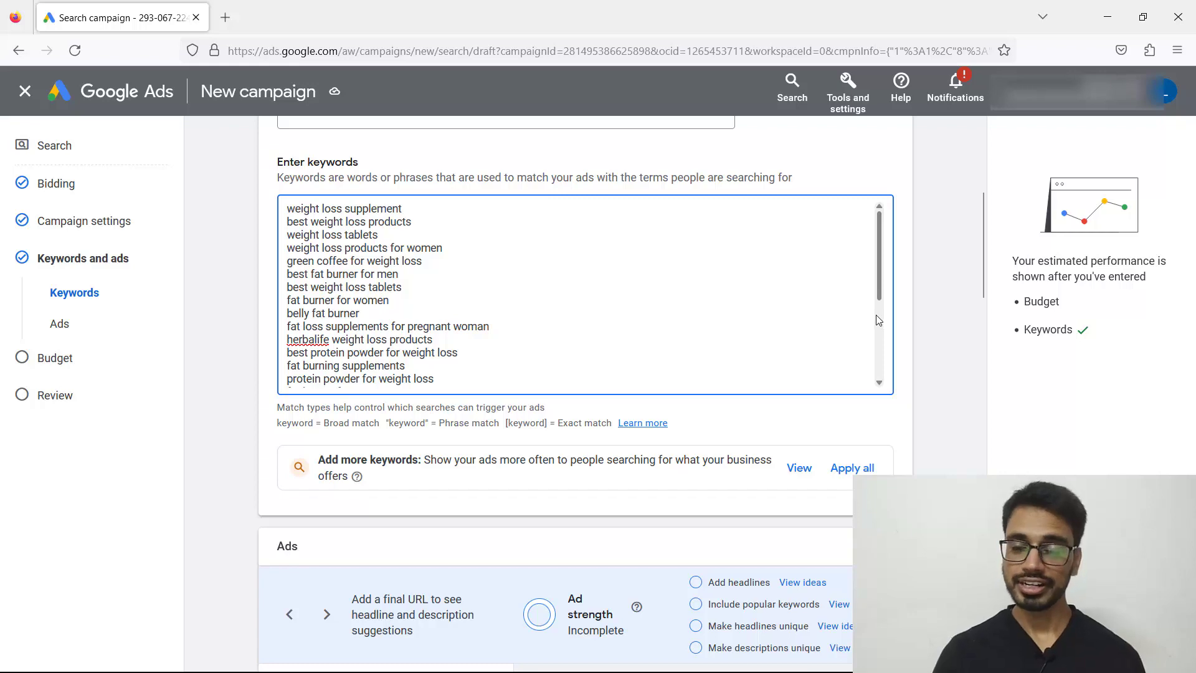
- Review the weight loss product keywords in the first group of the campaign's keyword list
{"action": "scroll", "coordinate": [911, 326], "scroll_direction": "up", "scroll_amount": 1}
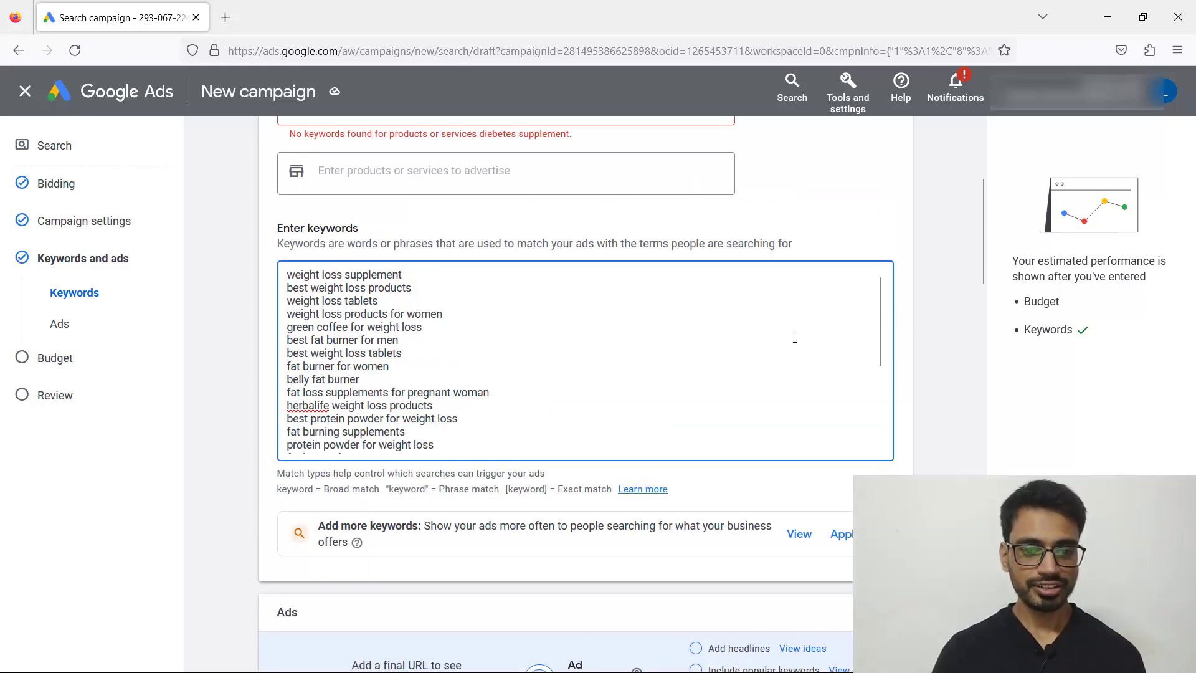
{"action": "scroll", "coordinate": [913, 333], "scroll_direction": "down", "scroll_amount": 2}
{"action": "scroll", "coordinate": [914, 333], "scroll_direction": "up", "scroll_amount": 3}
{"action": "scroll", "coordinate": [914, 328], "scroll_direction": "down", "scroll_amount": 2}
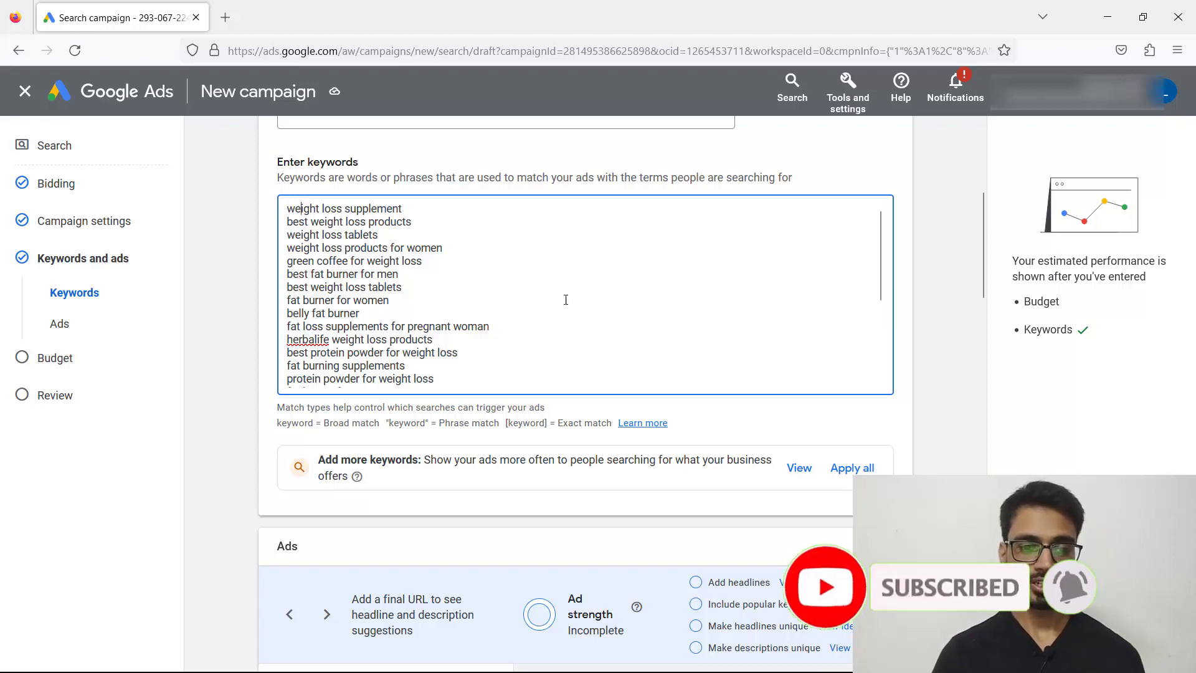
{"action": "double_click", "coordinate": [377, 210]}
{"action": "left_click", "coordinate": [380, 212]}
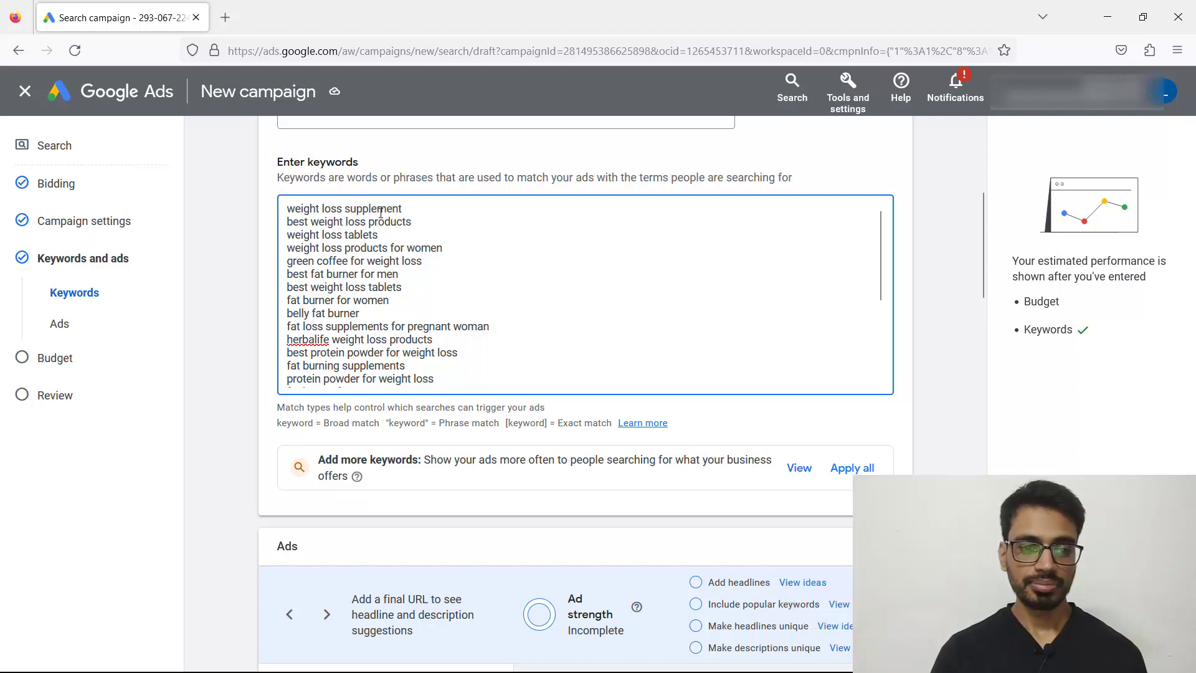
{"action": "left_click_drag", "start_coordinate": [335, 211], "coordinate": [411, 223]}
{"action": "left_click", "coordinate": [393, 223]}
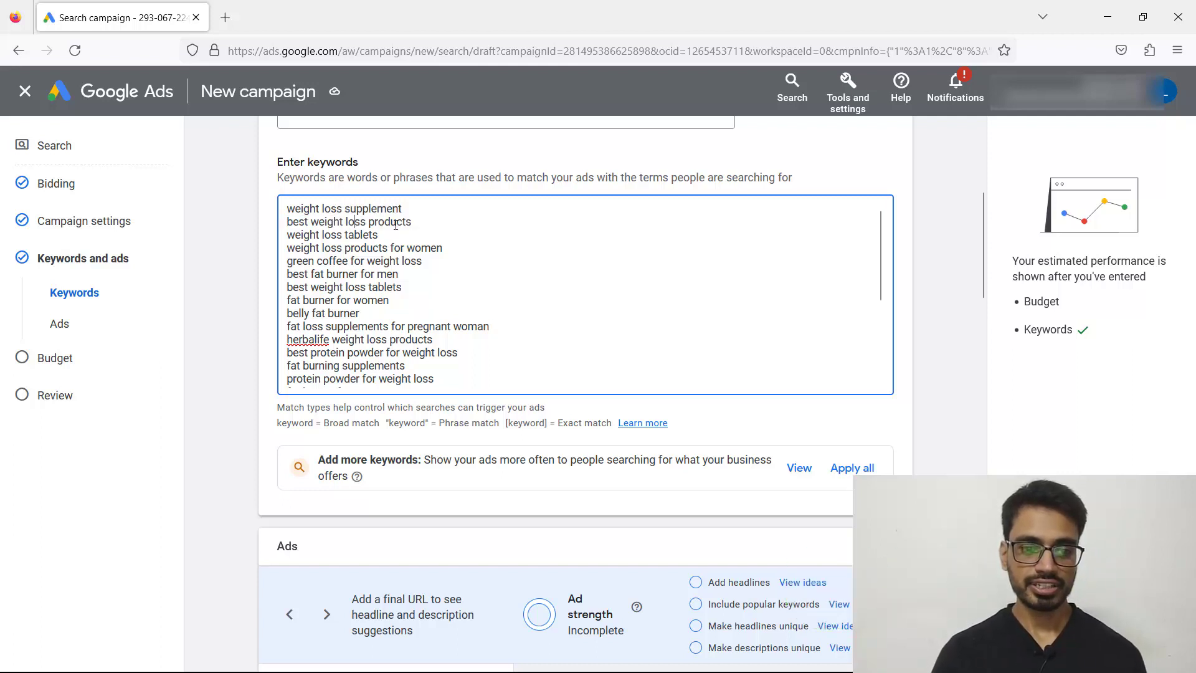
{"action": "left_click_drag", "start_coordinate": [327, 223], "coordinate": [274, 233]}
{"action": "left_click_drag", "start_coordinate": [454, 251], "coordinate": [319, 234]}
{"action": "left_click", "coordinate": [405, 248]}
{"action": "scroll", "coordinate": [489, 272], "scroll_direction": "down", "scroll_amount": 1}
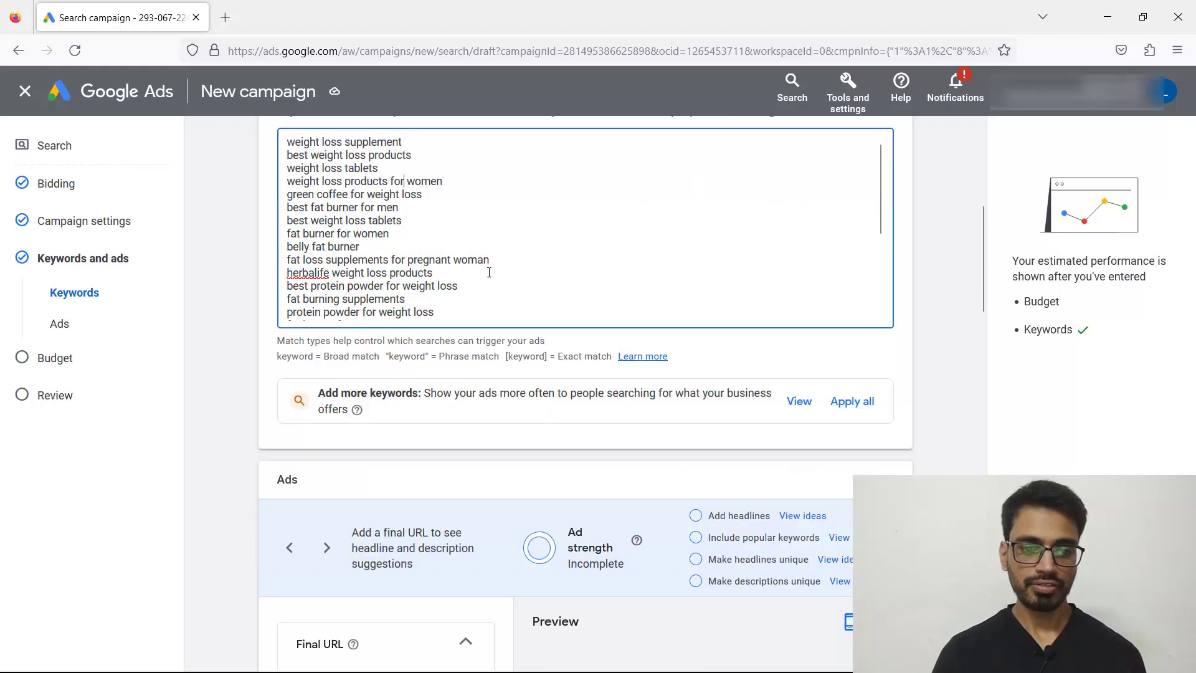
{"action": "scroll", "coordinate": [918, 367], "scroll_direction": "up", "scroll_amount": 1}
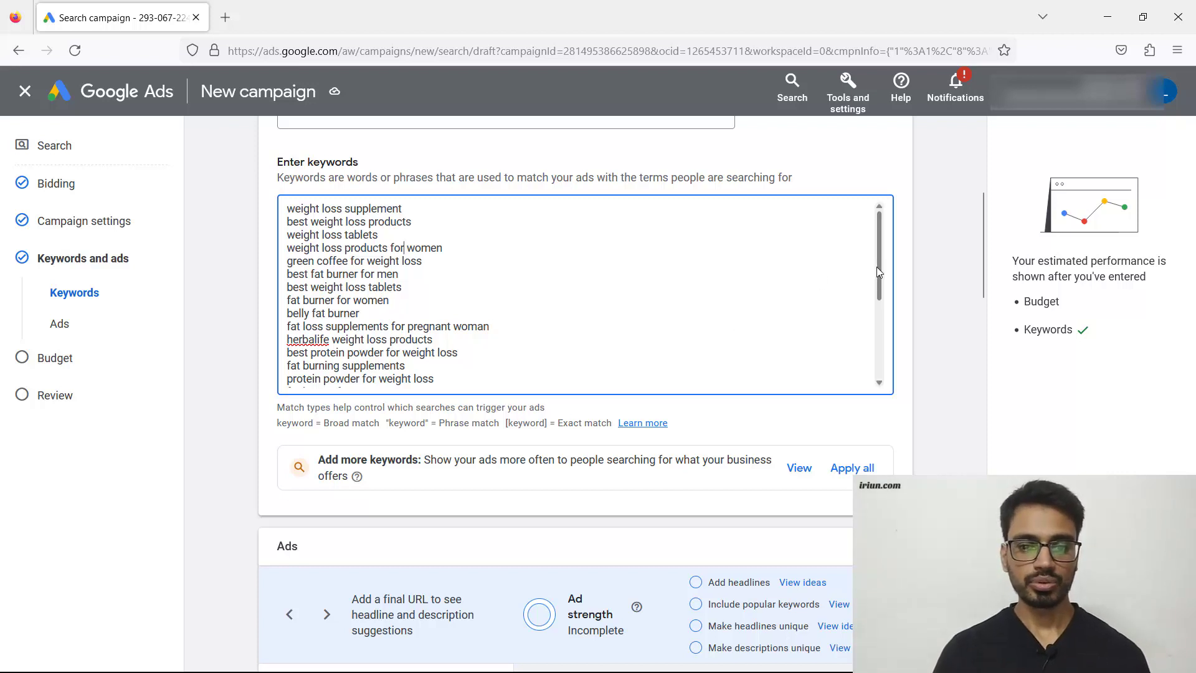
- Review the exercise-related keyword group at the end of the campaign's keyword list
{"action": "left_click_drag", "start_coordinate": [880, 271], "coordinate": [827, 374]}
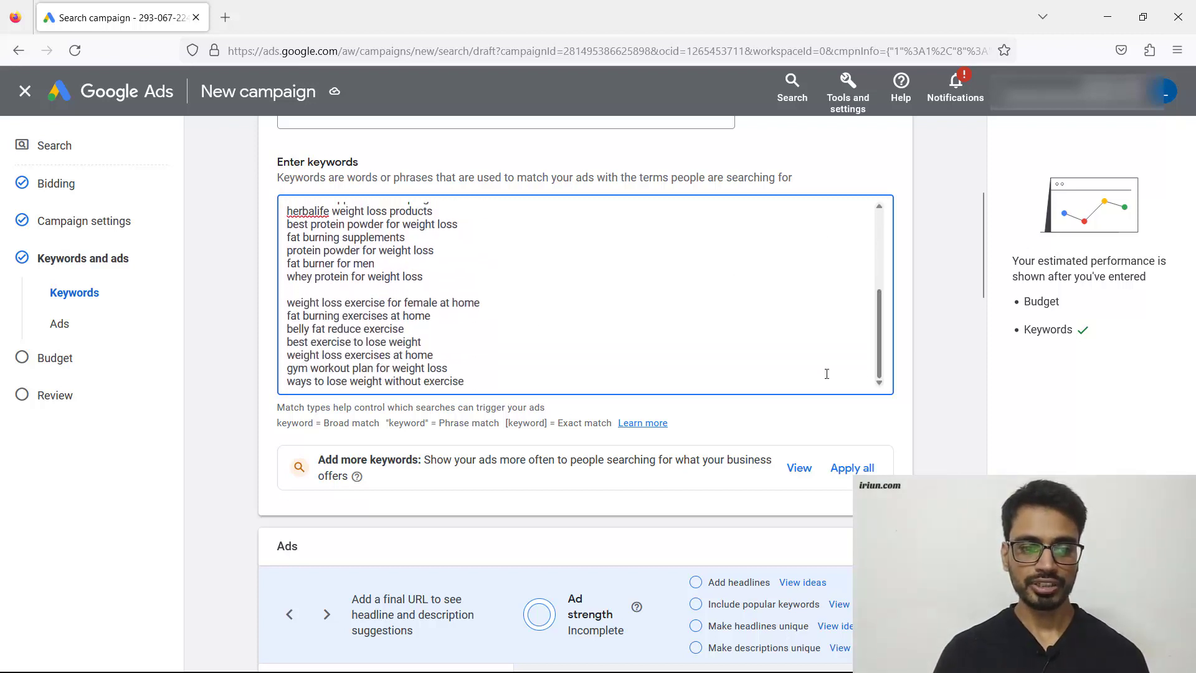
{"action": "left_click_drag", "start_coordinate": [289, 304], "coordinate": [343, 303]}
{"action": "left_click", "coordinate": [347, 303]}
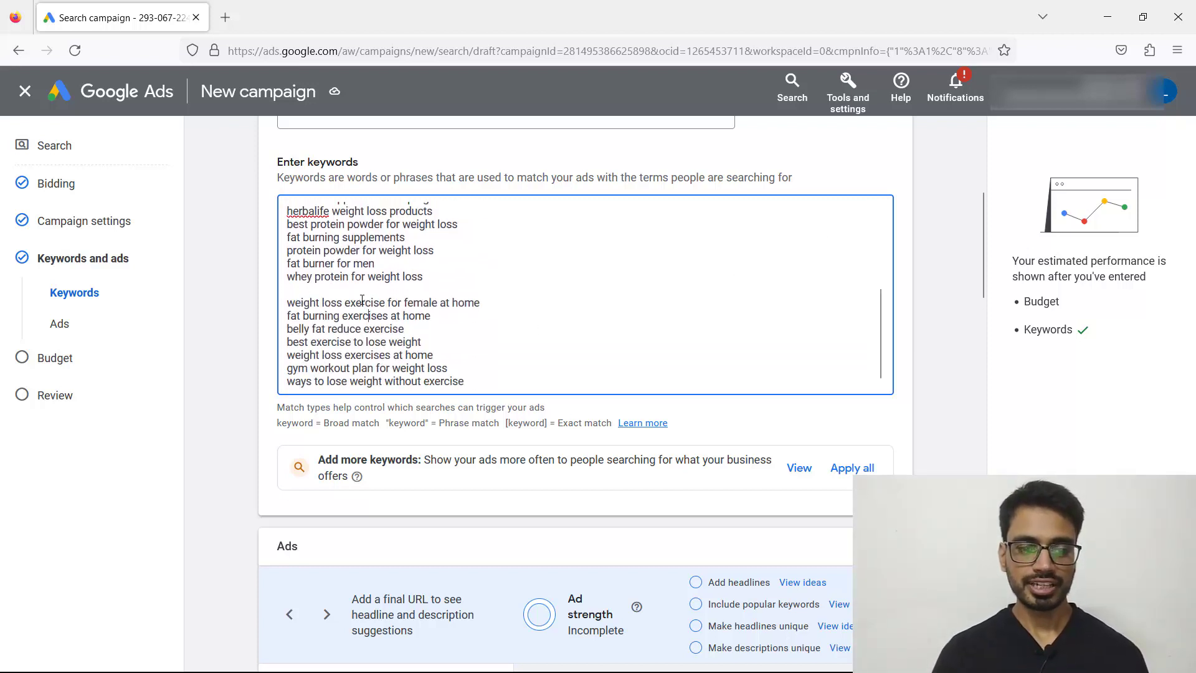
{"action": "left_click_drag", "start_coordinate": [293, 316], "coordinate": [411, 316]}
{"action": "left_click", "coordinate": [426, 316]}
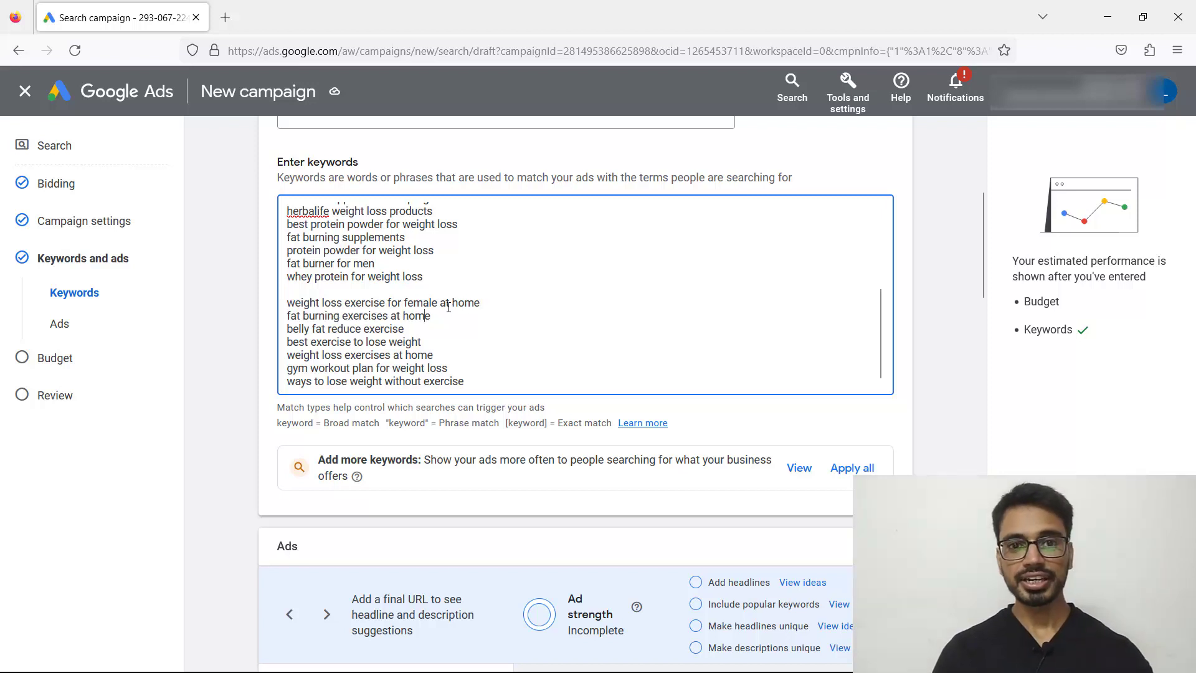
{"action": "scroll", "coordinate": [408, 277], "scroll_direction": "up", "scroll_amount": 1}
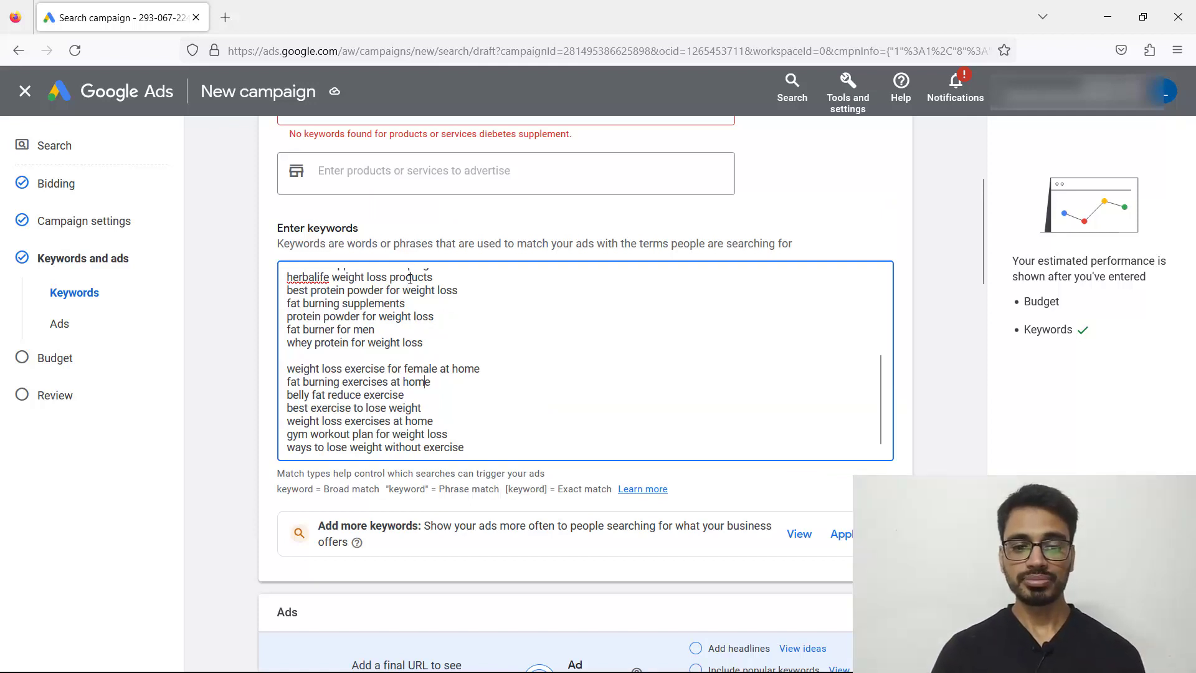
{"action": "left_click_drag", "start_coordinate": [287, 367], "coordinate": [513, 450]}
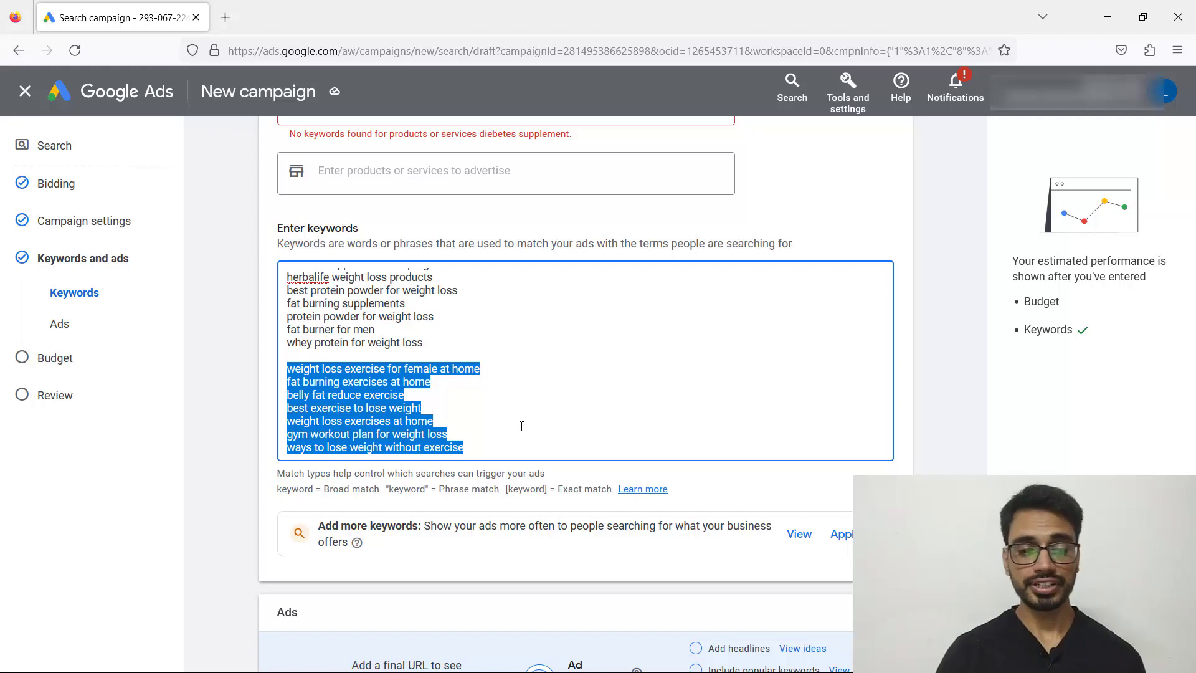
{"action": "left_click", "coordinate": [499, 364]}
- Look over the ad's URL, display path and headline fields, and compare them with the product and exercise keyword groups
{"action": "scroll", "coordinate": [595, 358], "scroll_direction": "down", "scroll_amount": 8}
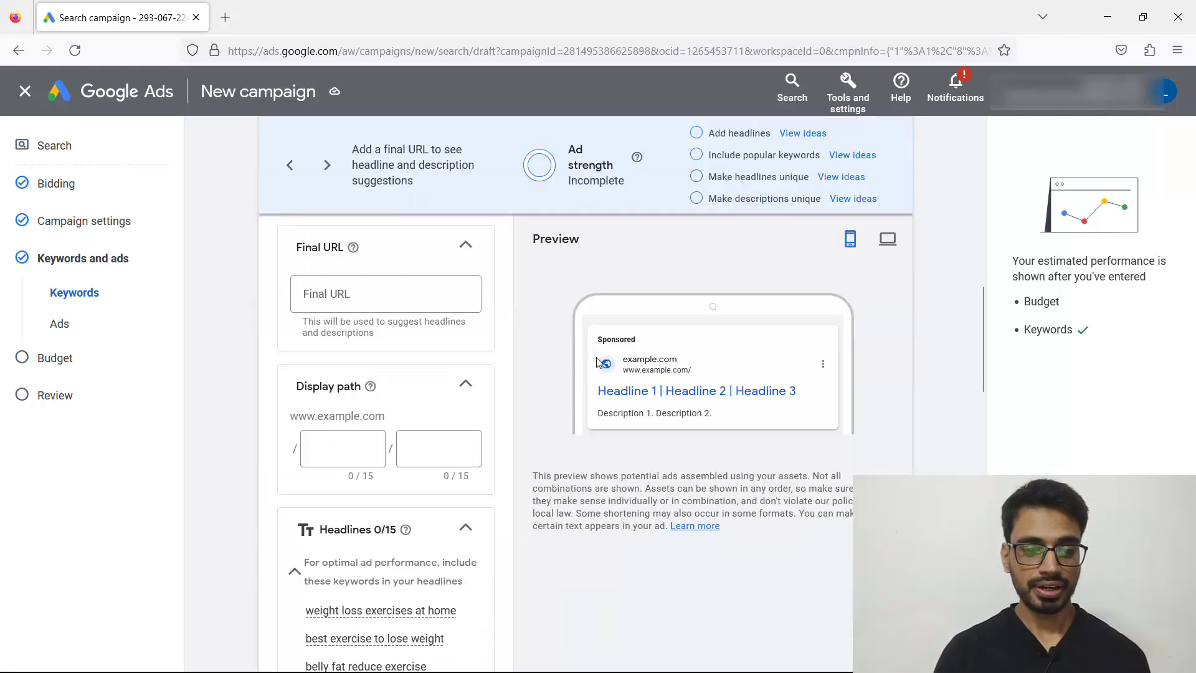
{"action": "scroll", "coordinate": [536, 328], "scroll_direction": "down", "scroll_amount": 4}
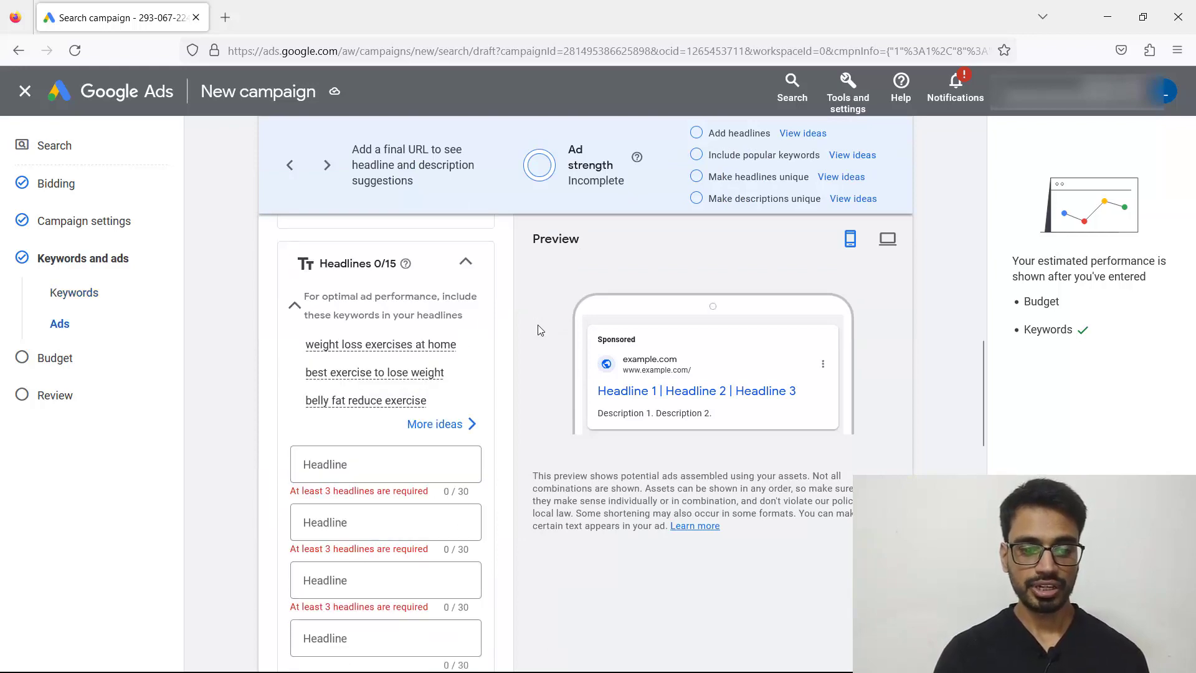
{"action": "scroll", "coordinate": [539, 330], "scroll_direction": "down", "scroll_amount": 4}
{"action": "scroll", "coordinate": [386, 367], "scroll_direction": "up", "scroll_amount": 1}
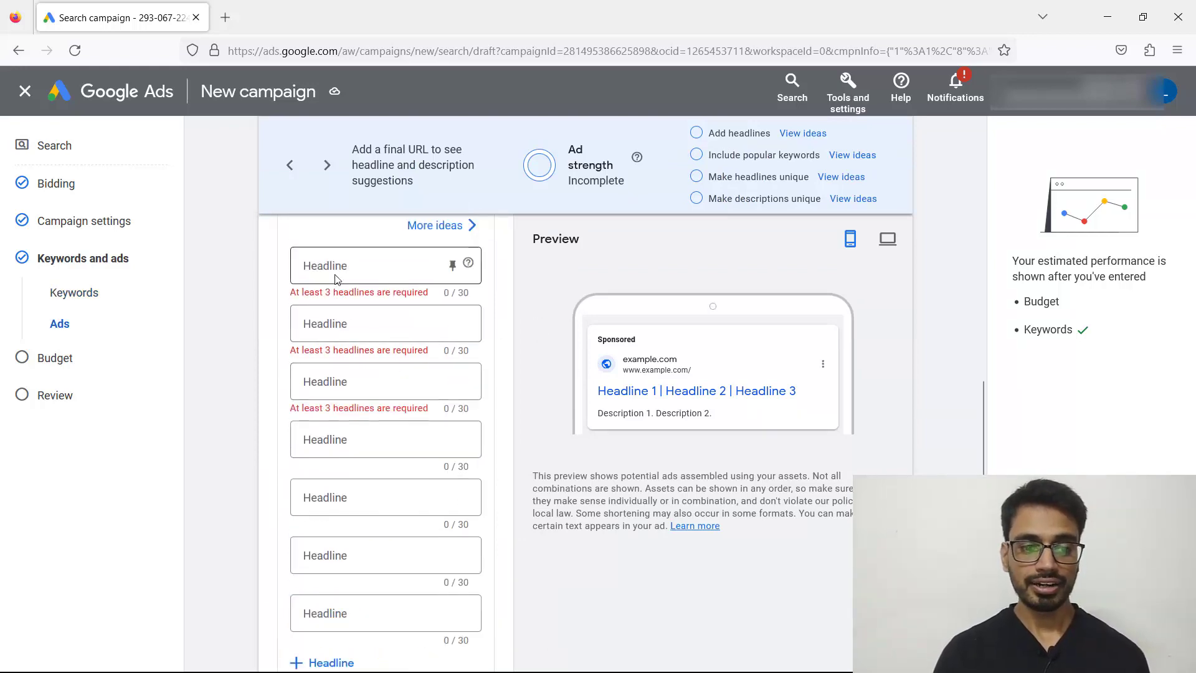
{"action": "scroll", "coordinate": [502, 366], "scroll_direction": "up", "scroll_amount": 15}
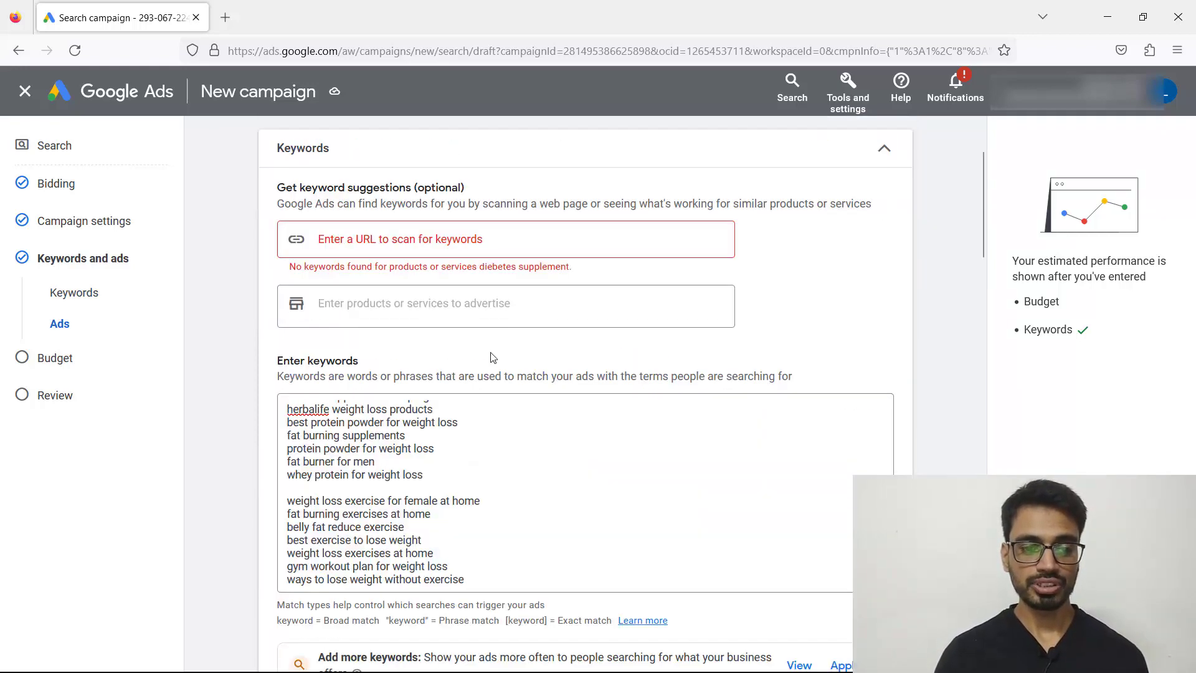
{"action": "scroll", "coordinate": [493, 358], "scroll_direction": "up", "scroll_amount": 2}
{"action": "scroll", "coordinate": [466, 411], "scroll_direction": "down", "scroll_amount": 3}
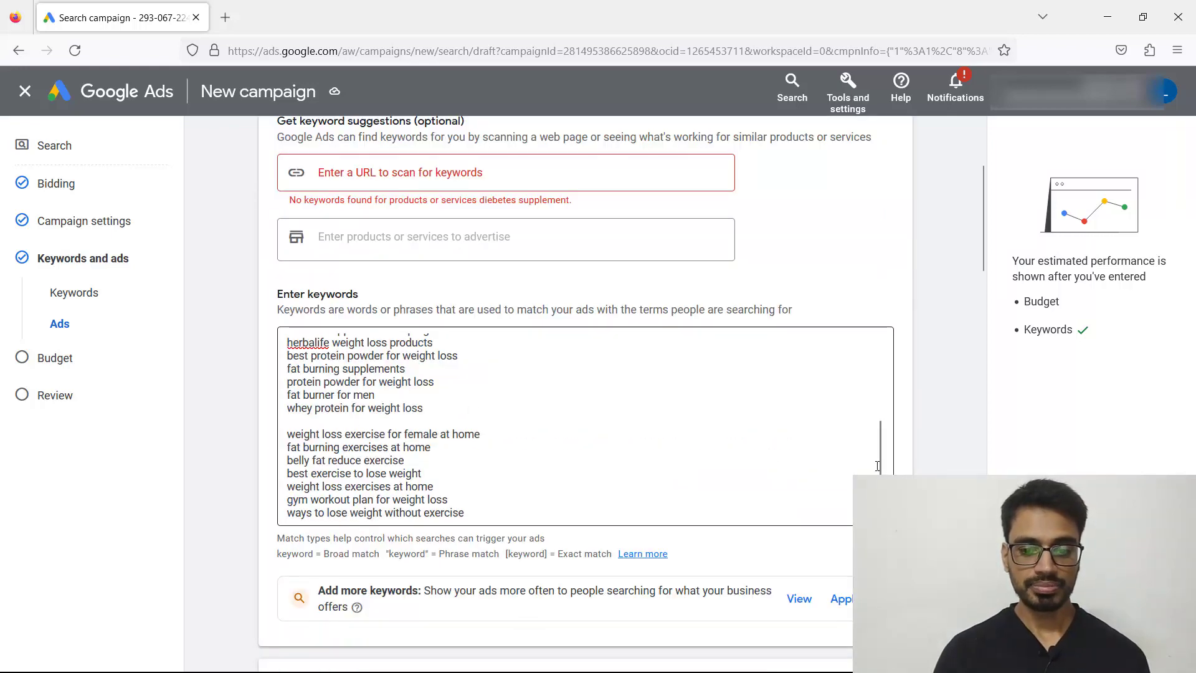
{"action": "scroll", "coordinate": [878, 466], "scroll_direction": "up", "scroll_amount": 4}
{"action": "scroll", "coordinate": [588, 442], "scroll_direction": "down", "scroll_amount": 3}
{"action": "left_click", "coordinate": [588, 441]}
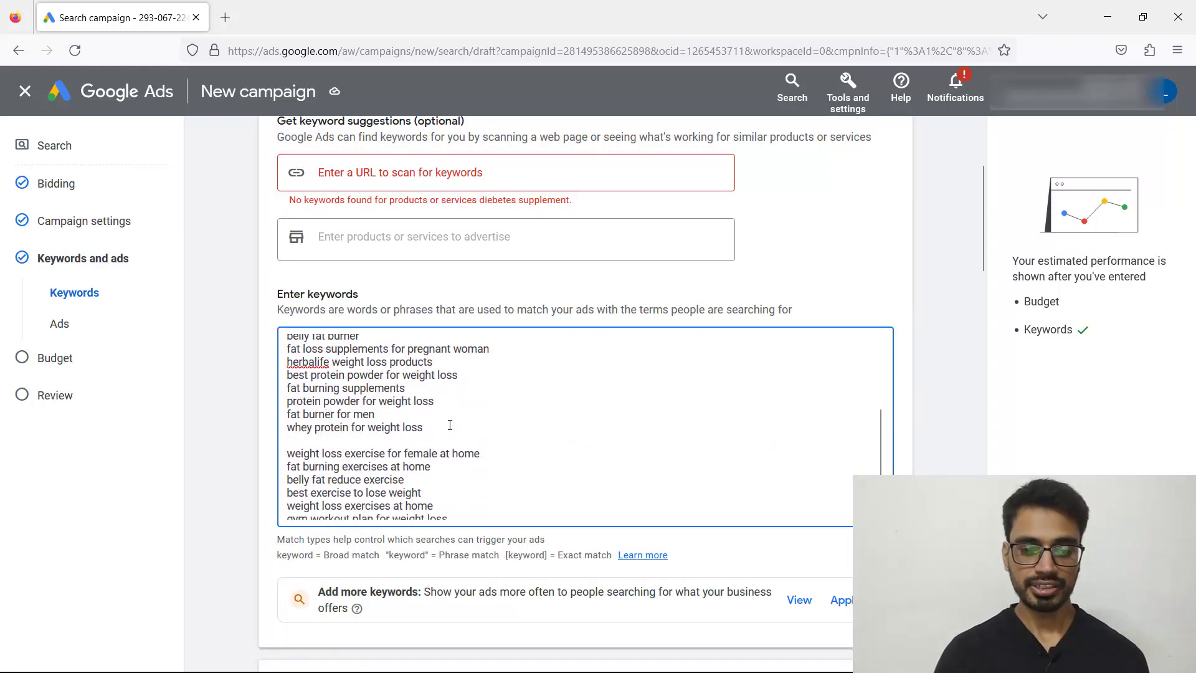
{"action": "left_click_drag", "start_coordinate": [450, 425], "coordinate": [324, 331]}
{"action": "scroll", "coordinate": [798, 419], "scroll_direction": "down", "scroll_amount": 2}
{"action": "scroll", "coordinate": [874, 448], "scroll_direction": "down", "scroll_amount": 4}
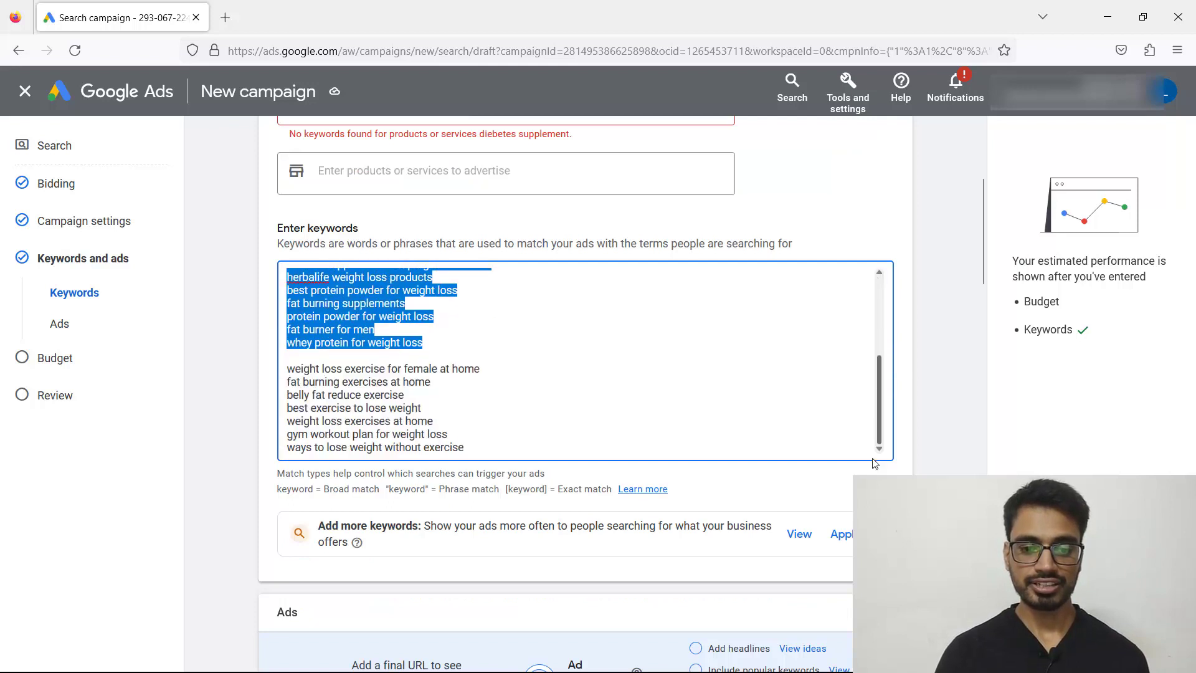
{"action": "left_click", "coordinate": [538, 398]}
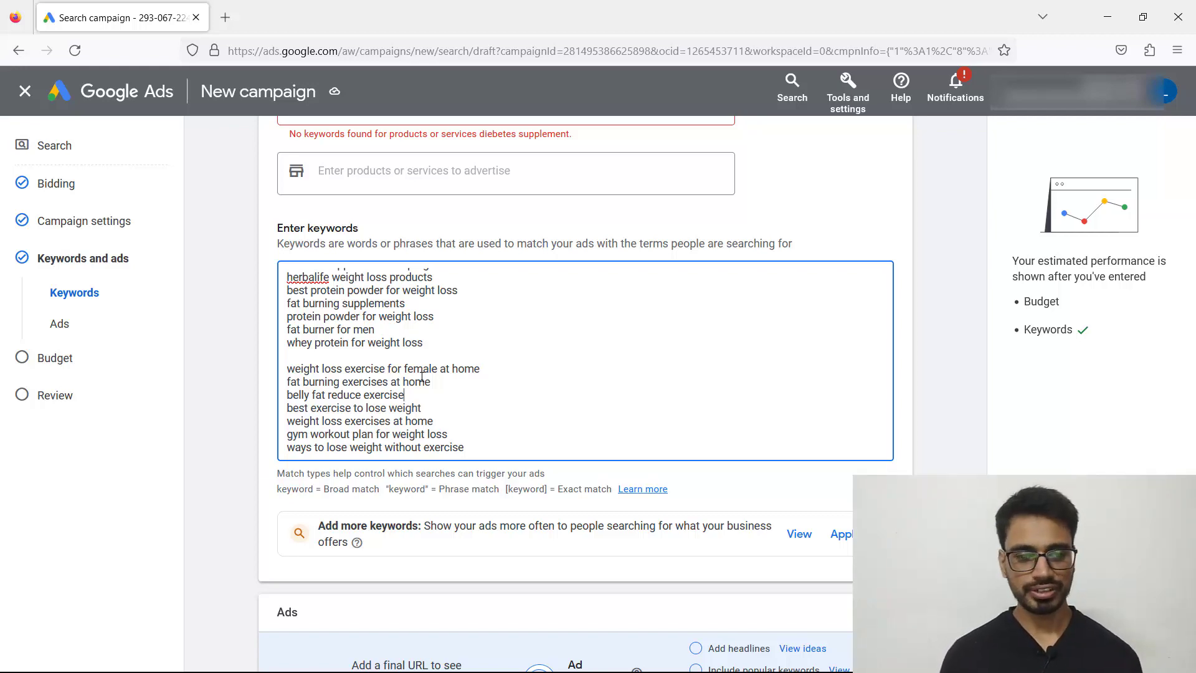
- Enter "best weight loss product" as the ad's first headline
{"action": "scroll", "coordinate": [586, 433], "scroll_direction": "down", "scroll_amount": 5}
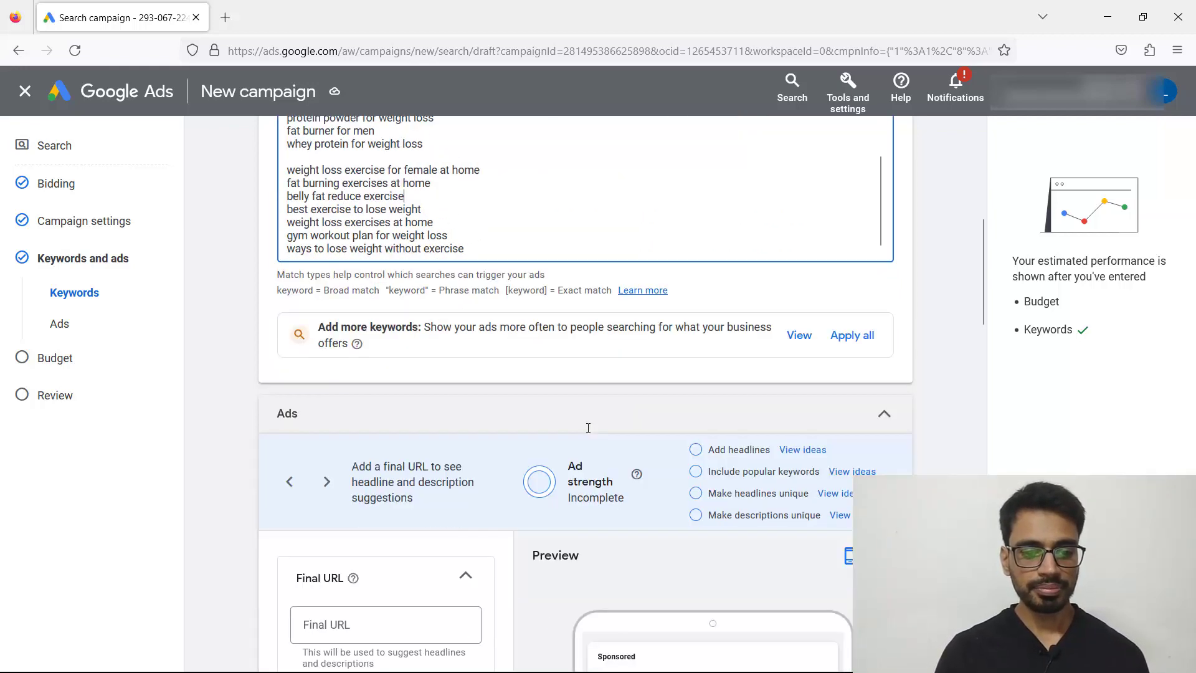
{"action": "scroll", "coordinate": [569, 428], "scroll_direction": "down", "scroll_amount": 2}
{"action": "scroll", "coordinate": [569, 430], "scroll_direction": "up", "scroll_amount": 7}
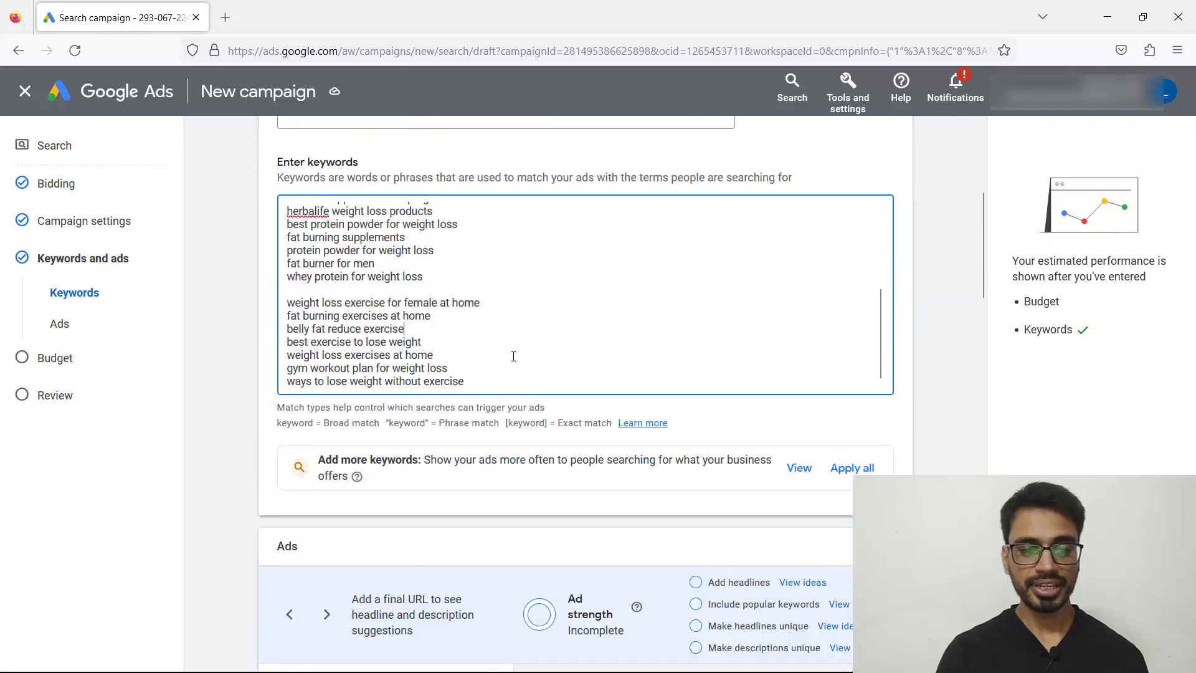
{"action": "scroll", "coordinate": [536, 460], "scroll_direction": "down", "scroll_amount": 5}
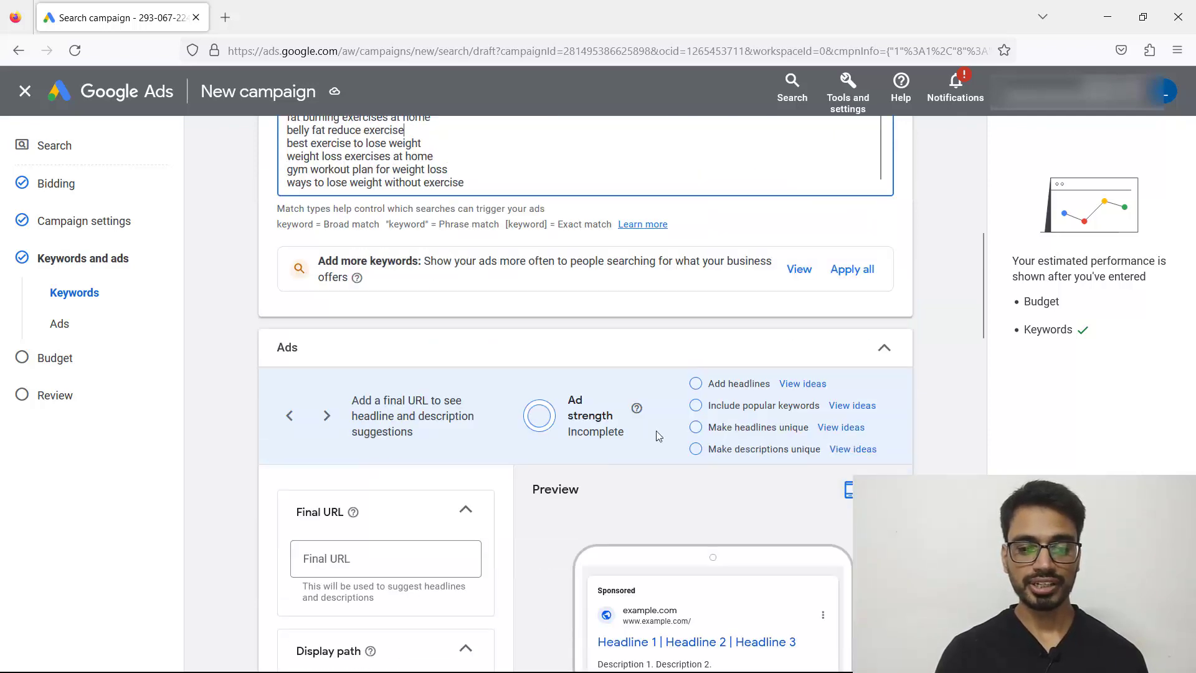
{"action": "scroll", "coordinate": [535, 473], "scroll_direction": "down", "scroll_amount": 5}
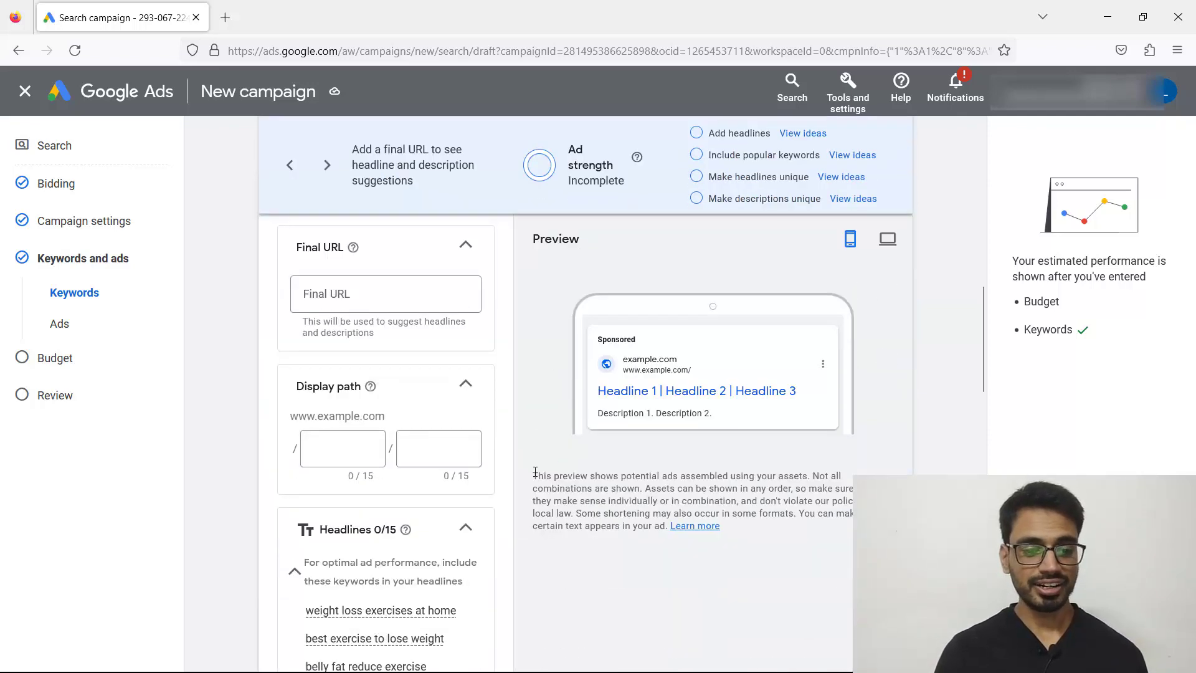
{"action": "left_click", "coordinate": [330, 533]}
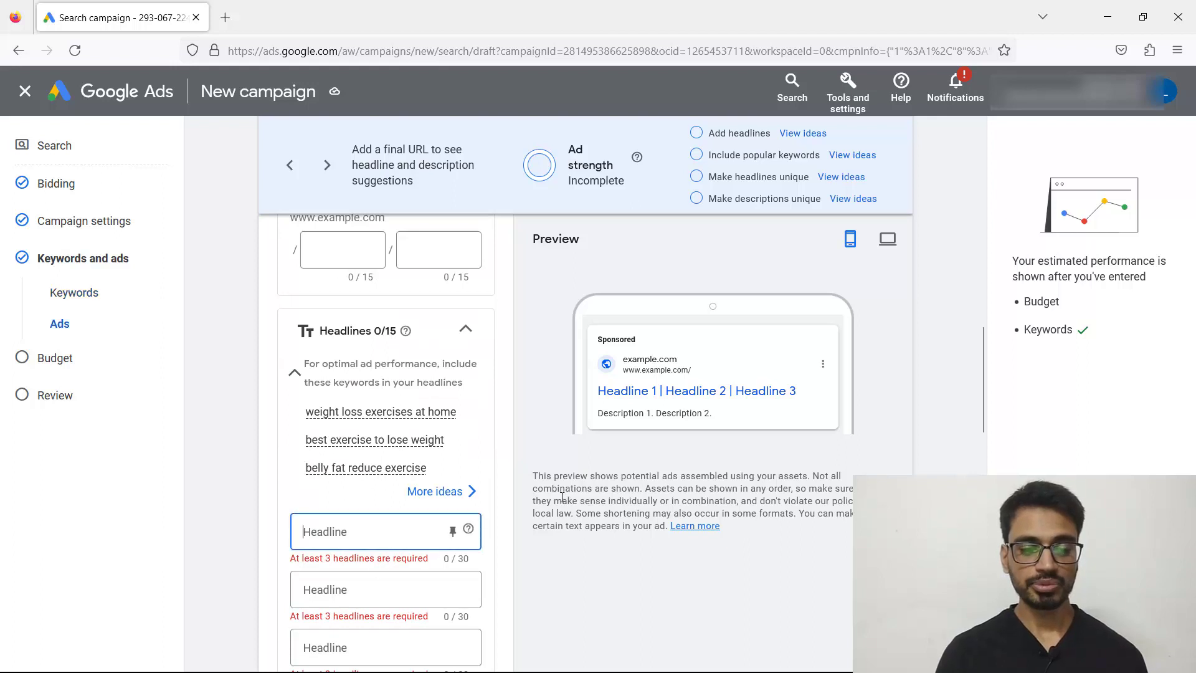
{"action": "scroll", "coordinate": [331, 534], "scroll_direction": "down", "scroll_amount": 3}
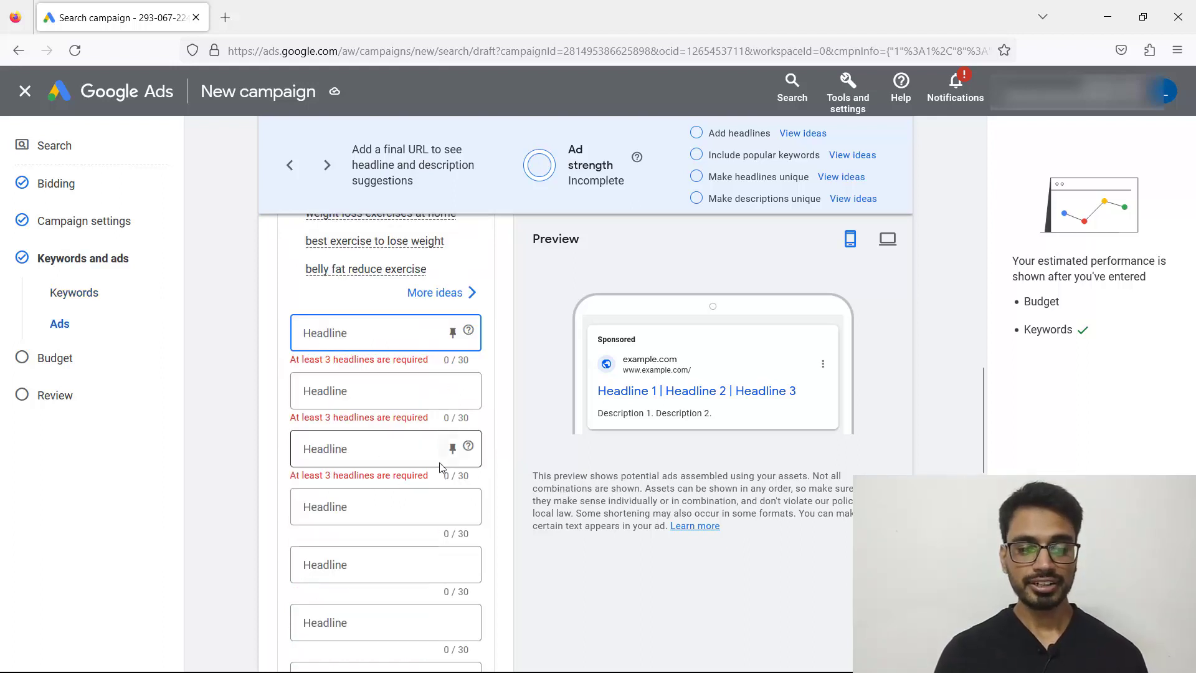
{"action": "scroll", "coordinate": [452, 430], "scroll_direction": "down", "scroll_amount": 3}
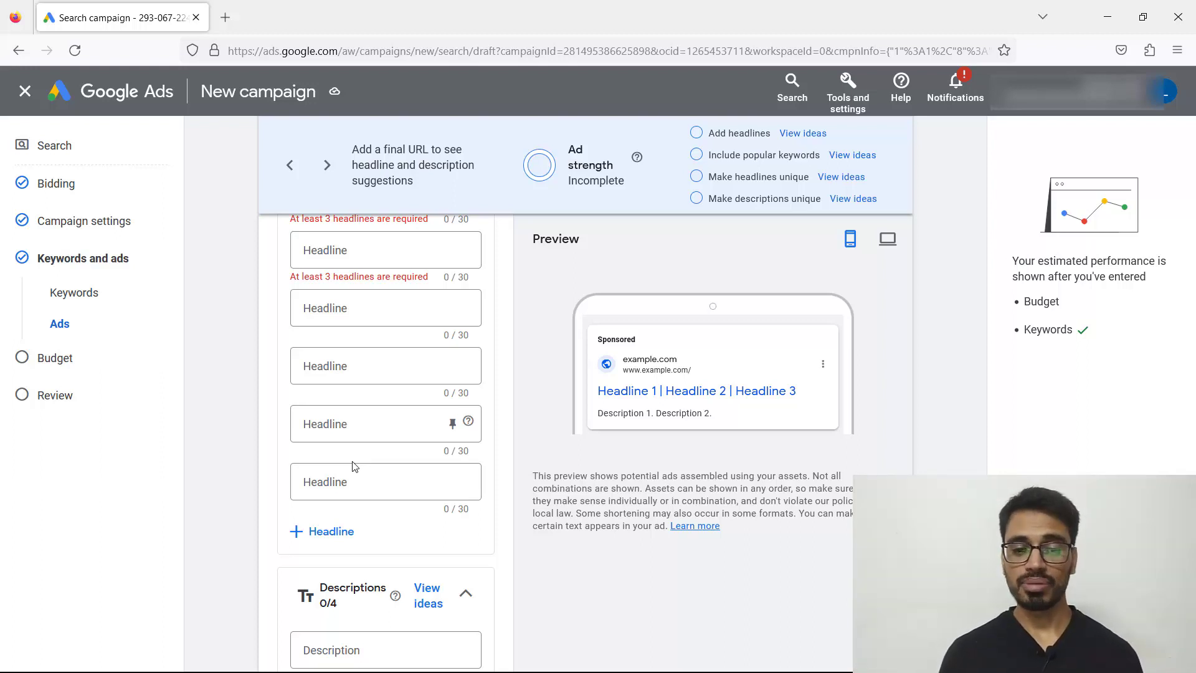
{"action": "scroll", "coordinate": [351, 467], "scroll_direction": "up", "scroll_amount": 2}
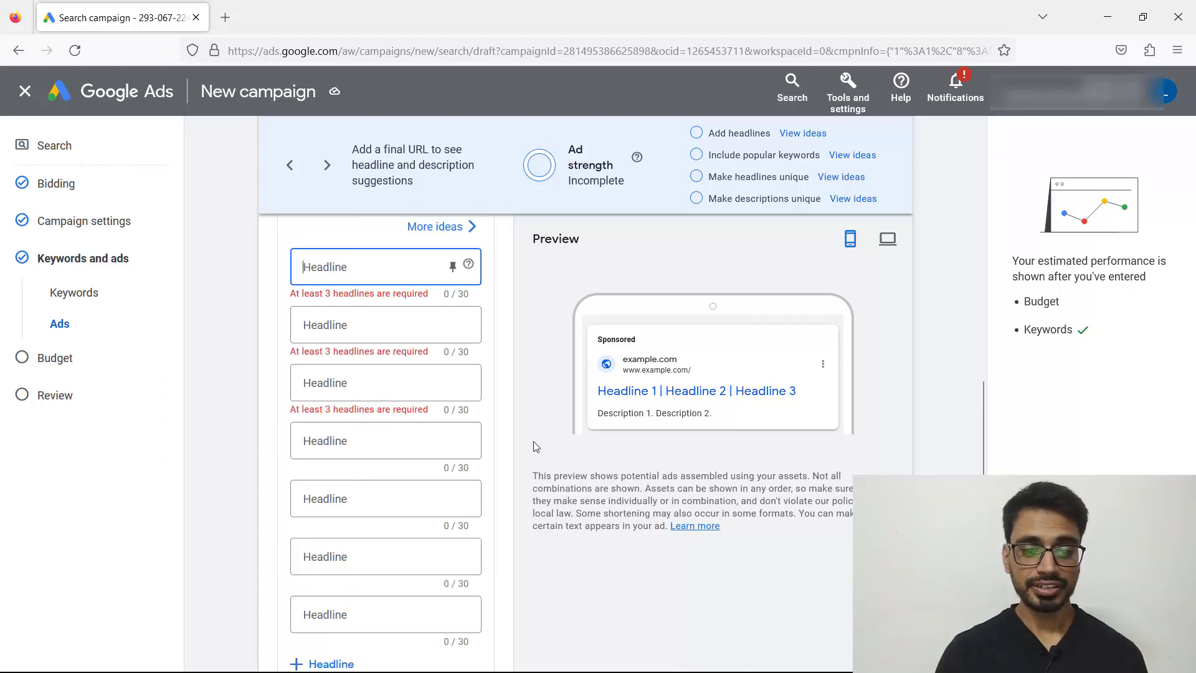
{"action": "scroll", "coordinate": [480, 340], "scroll_direction": "up", "scroll_amount": 2}
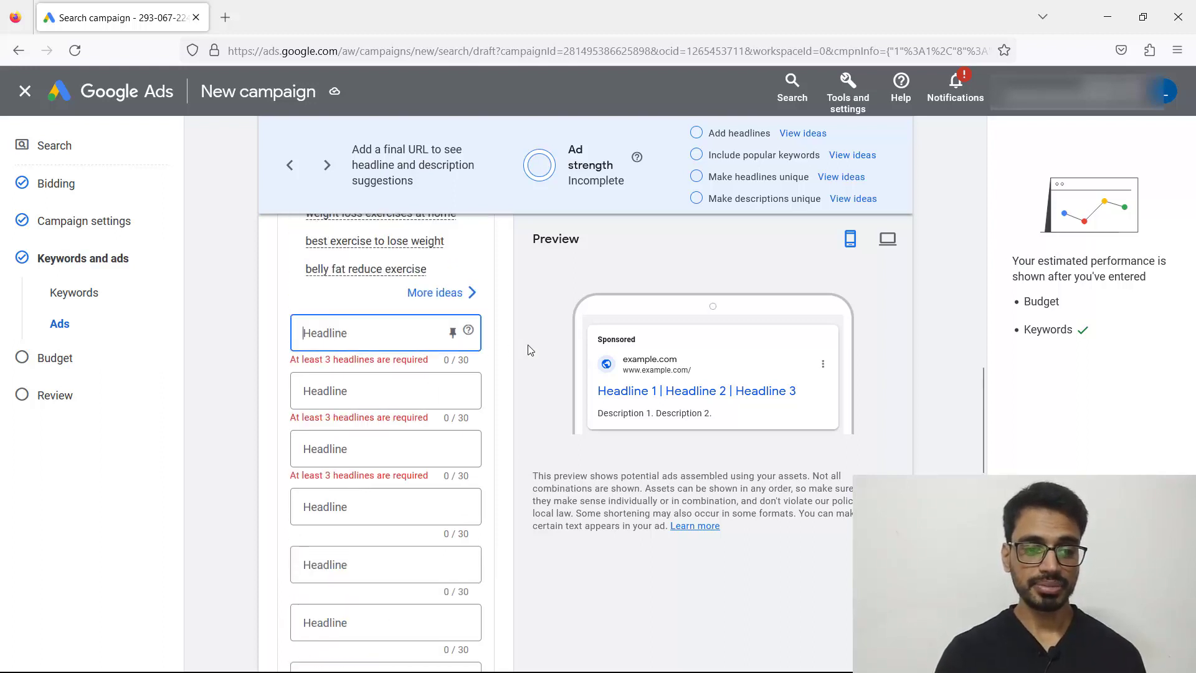
{"action": "scroll", "coordinate": [530, 349], "scroll_direction": "down", "scroll_amount": 1}
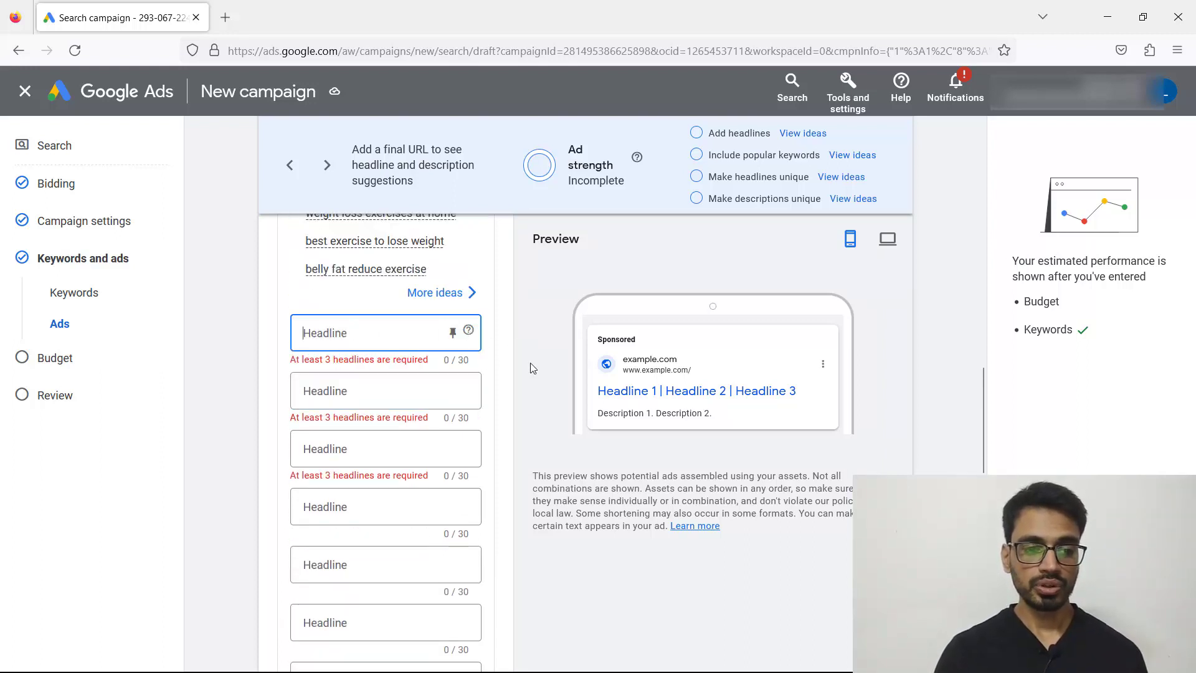
{"action": "scroll", "coordinate": [529, 362], "scroll_direction": "up", "scroll_amount": 10}
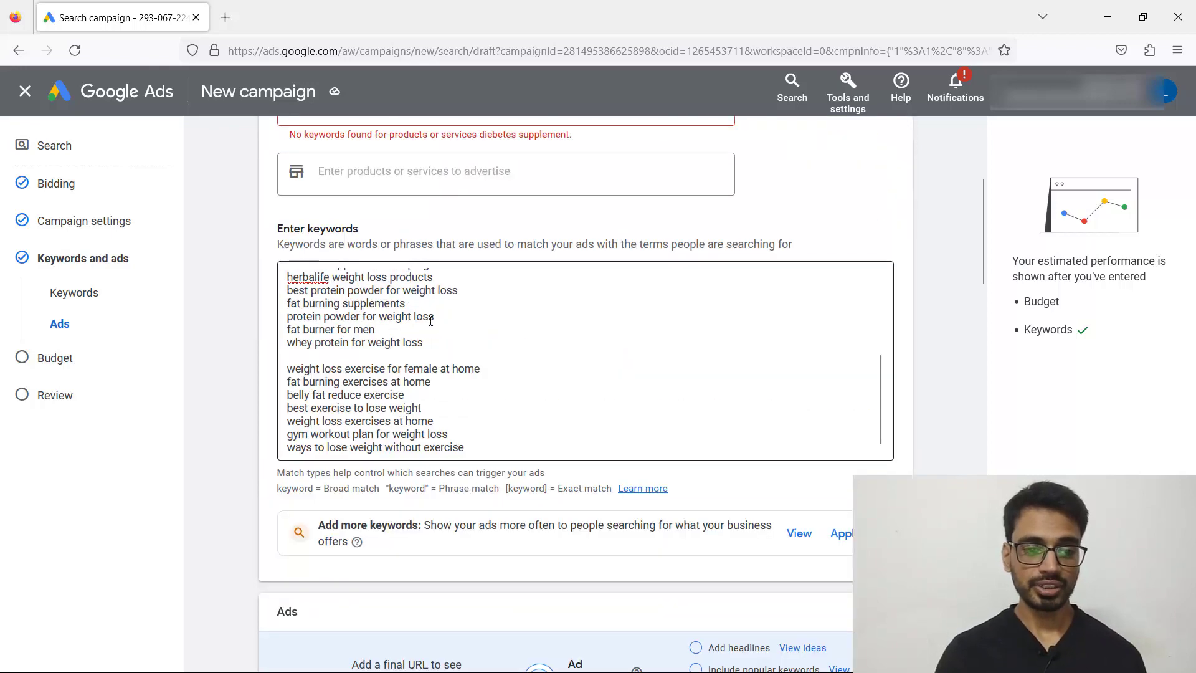
{"action": "scroll", "coordinate": [473, 348], "scroll_direction": "down", "scroll_amount": 11}
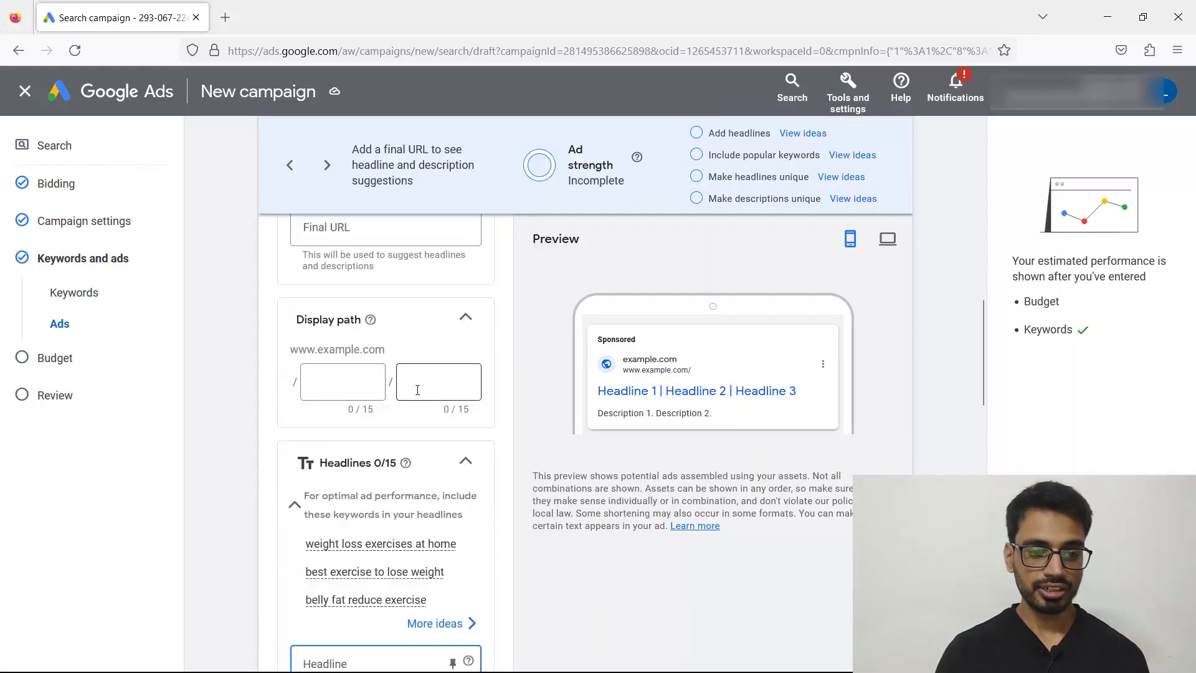
{"action": "type", "text": "best weight loss product"}
{"action": "scroll", "coordinate": [357, 484], "scroll_direction": "down", "scroll_amount": 2}
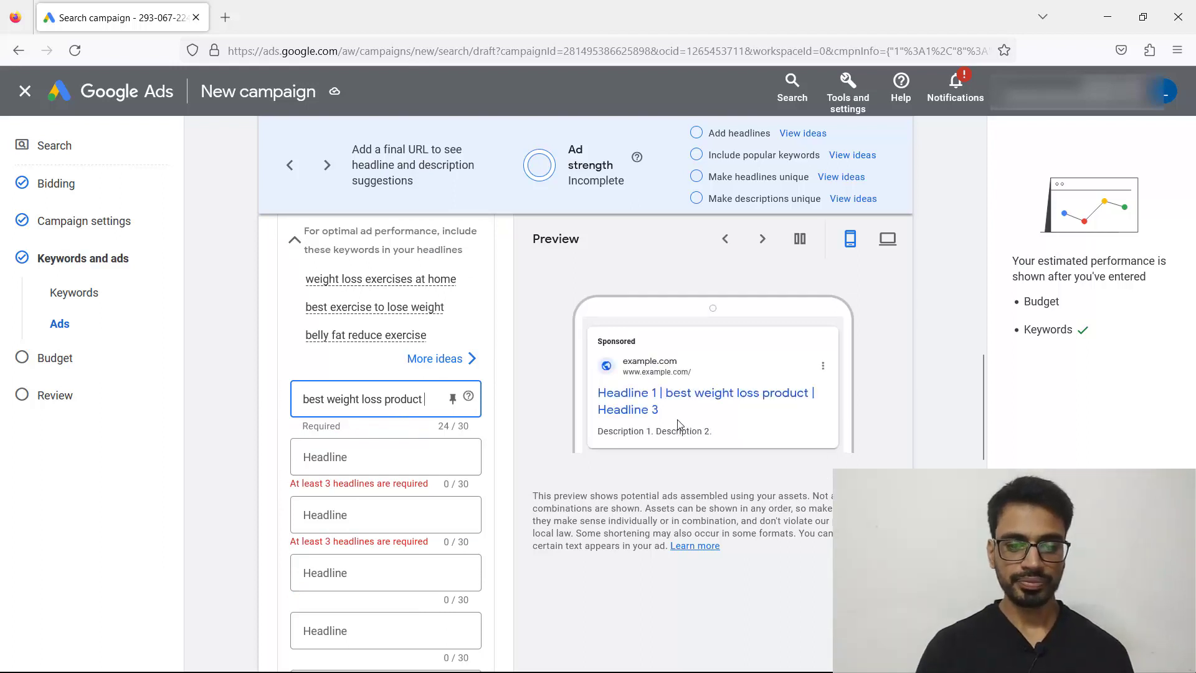
- Switch the ad preview to desktop view and read the help on pinning the first headline
{"action": "left_click", "coordinate": [887, 238]}
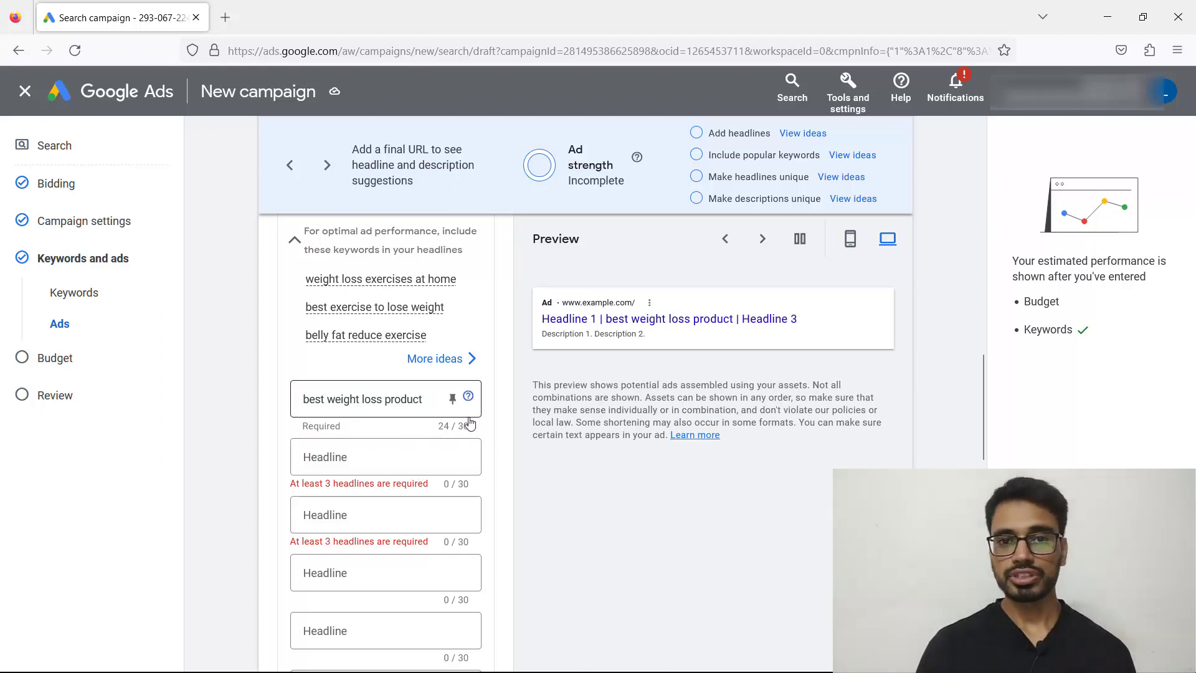
{"action": "left_click", "coordinate": [468, 396]}
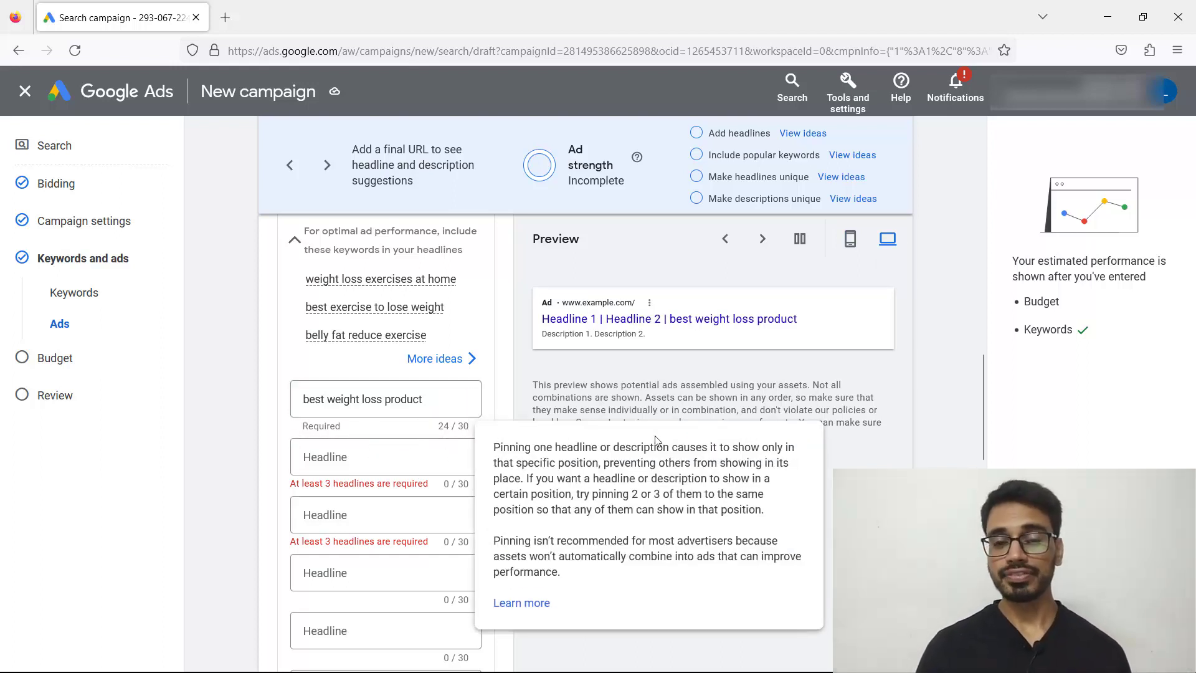
{"action": "left_click", "coordinate": [604, 388]}
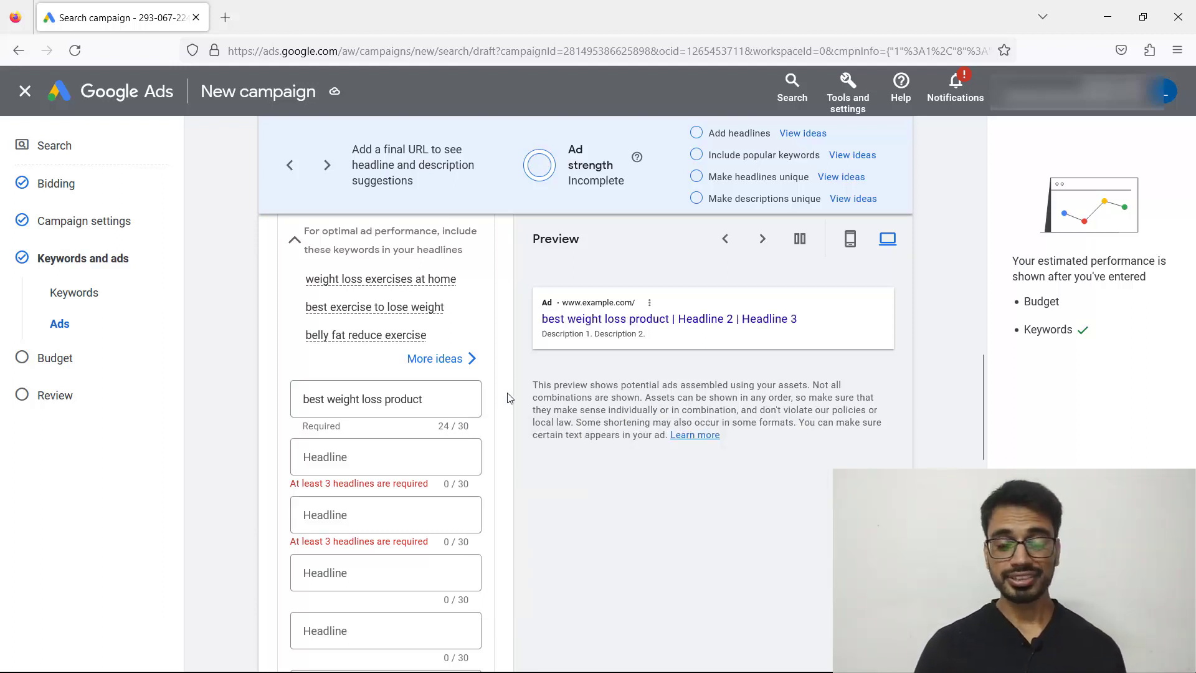
- Replace the ad's first headline text with a keyword insertion
{"action": "left_click_drag", "start_coordinate": [430, 399], "coordinate": [284, 393]}
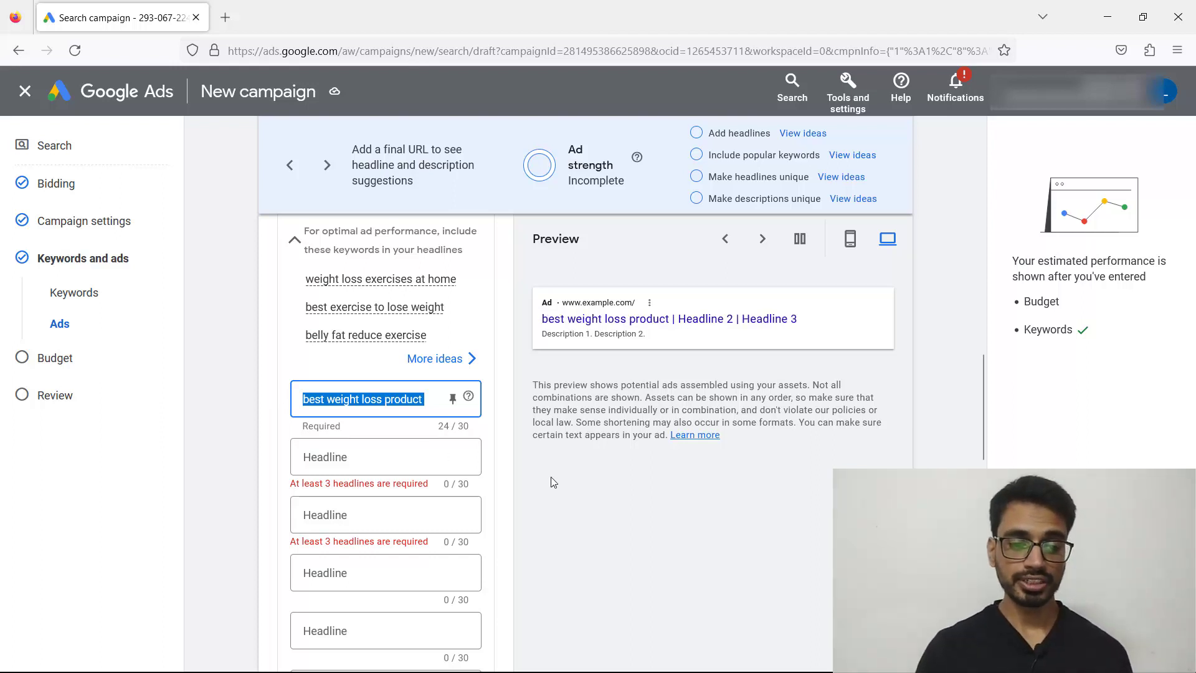
{"action": "key", "text": "BackSpace"}
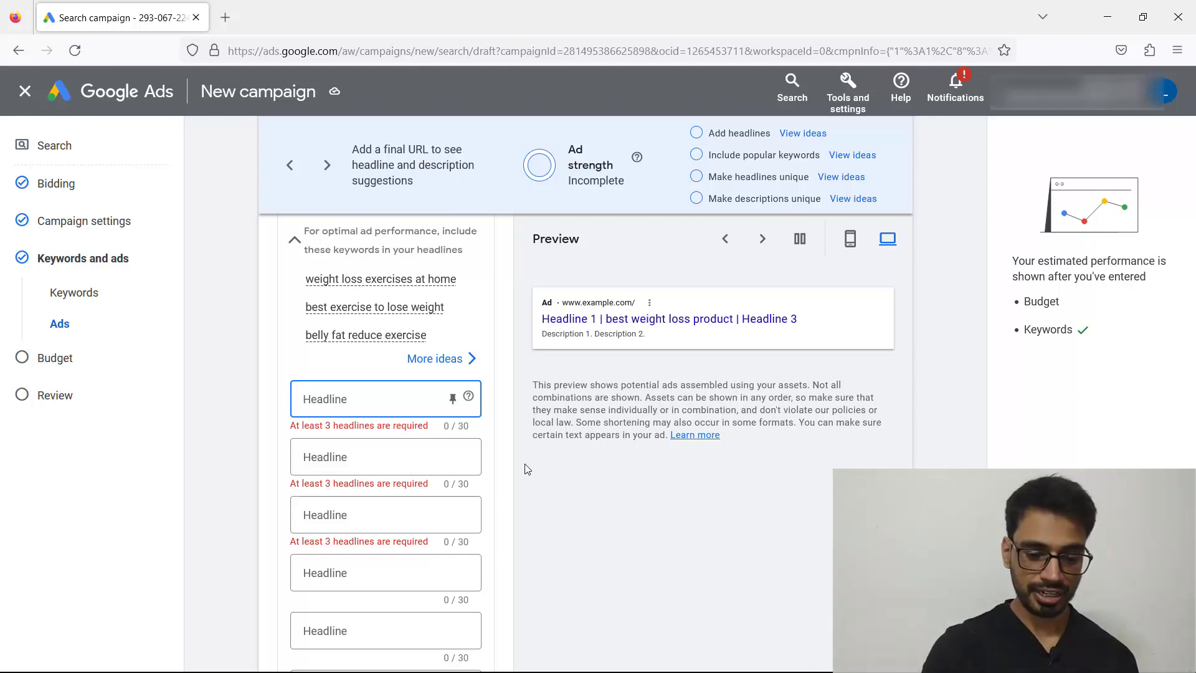
{"action": "type", "text": "{"}
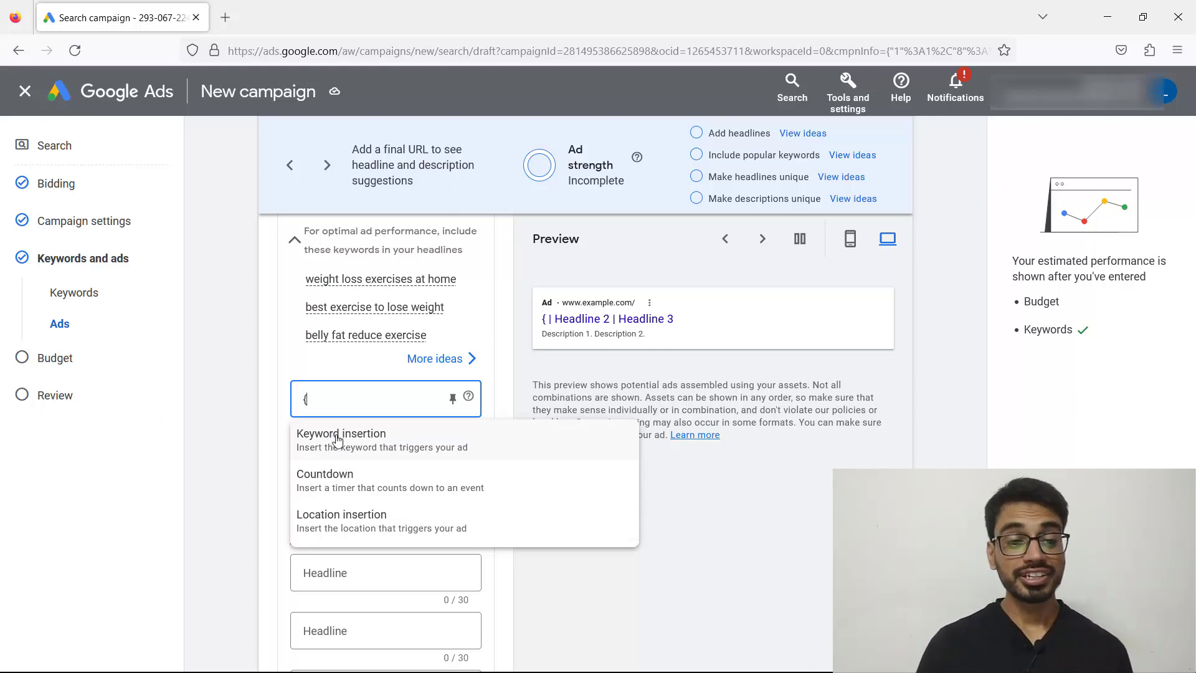
{"action": "left_click", "coordinate": [337, 439]}
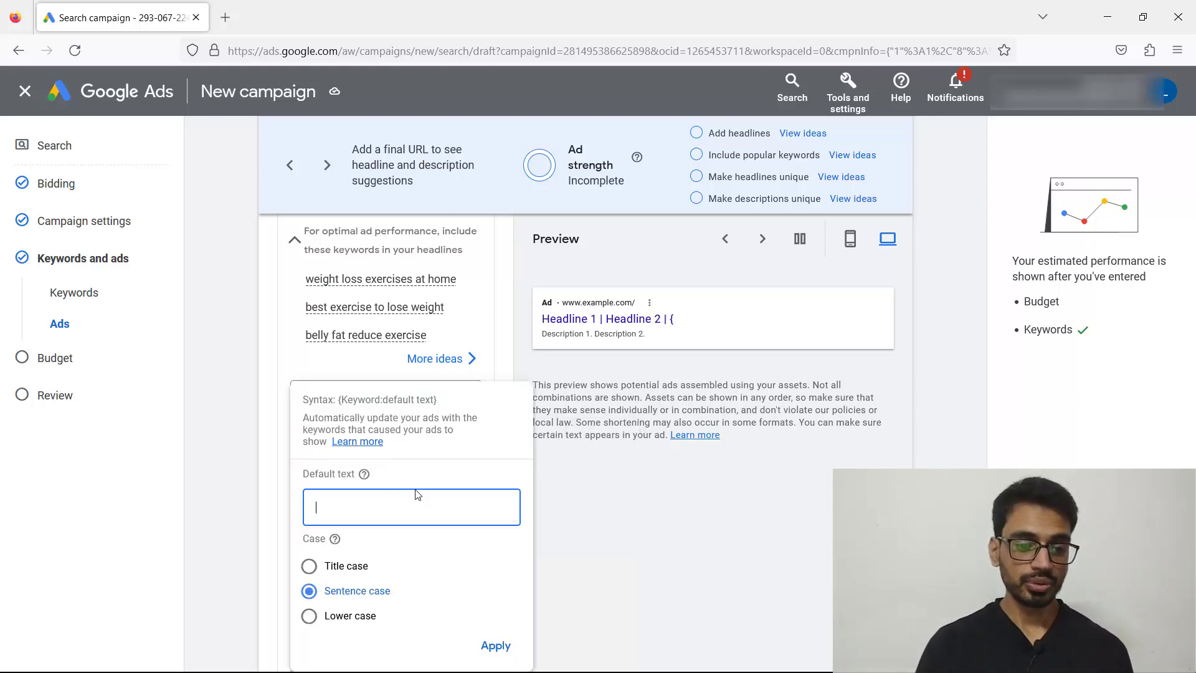
{"action": "scroll", "coordinate": [622, 486], "scroll_direction": "down", "scroll_amount": 4}
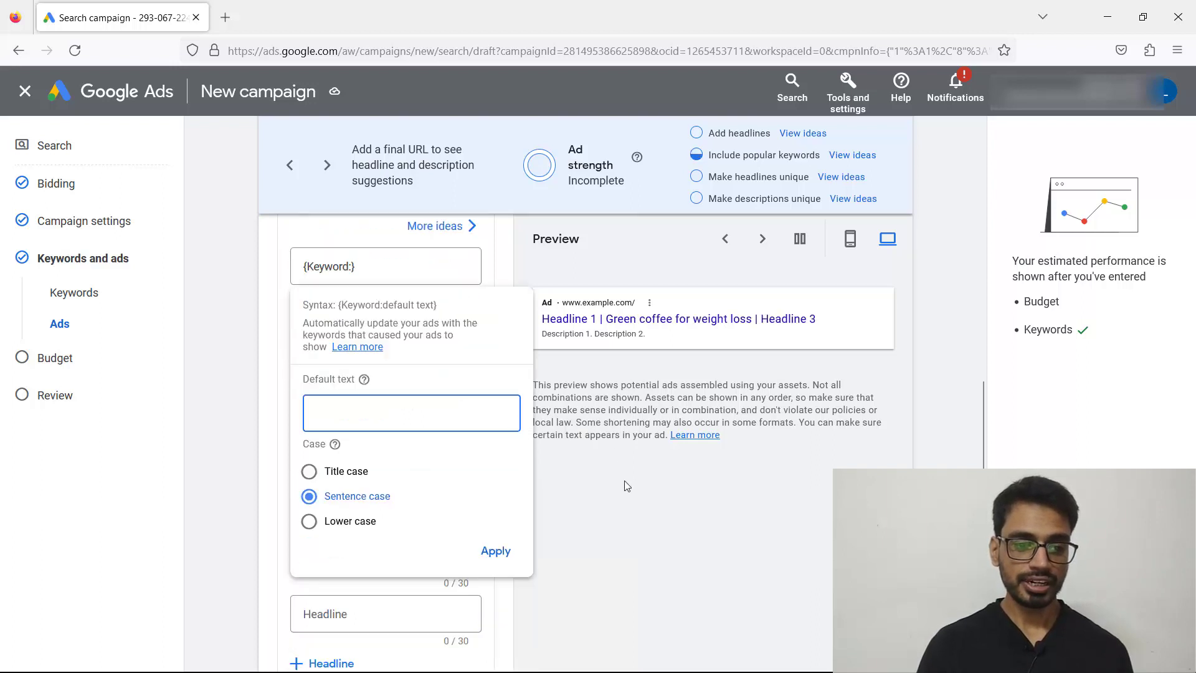
{"action": "scroll", "coordinate": [627, 486], "scroll_direction": "up", "scroll_amount": 2}
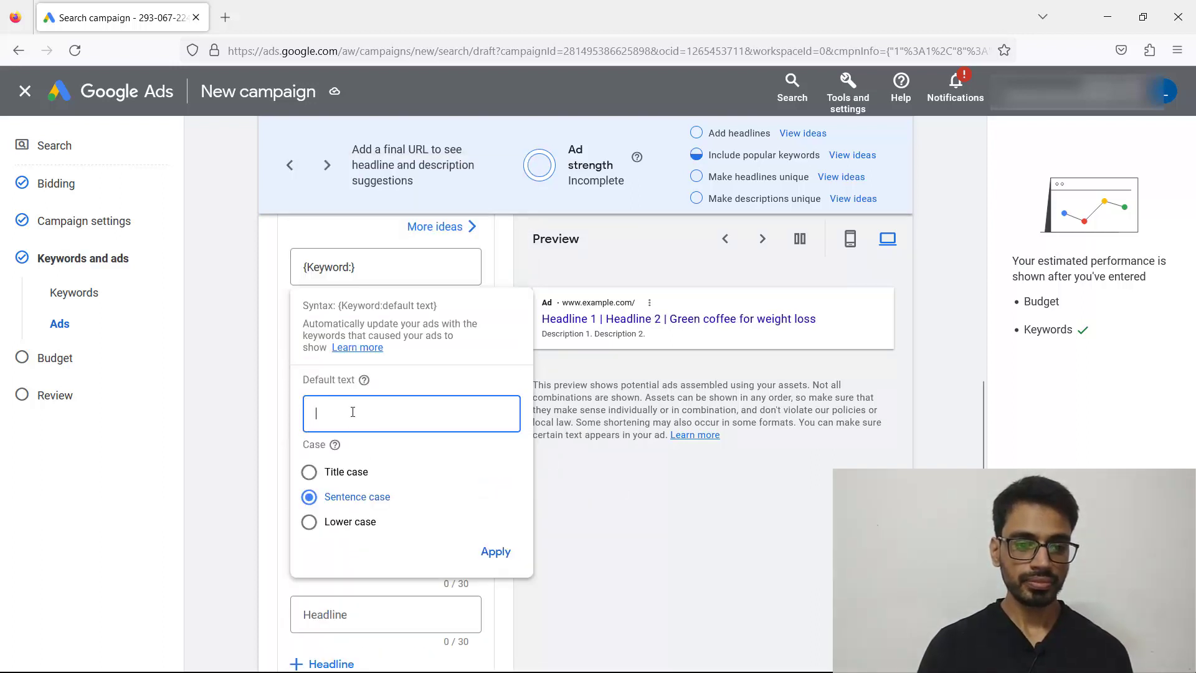
- Set the first headline's keyword insertion to title case with the default text "best wight loss supplement" and apply it
{"action": "left_click", "coordinate": [309, 476]}
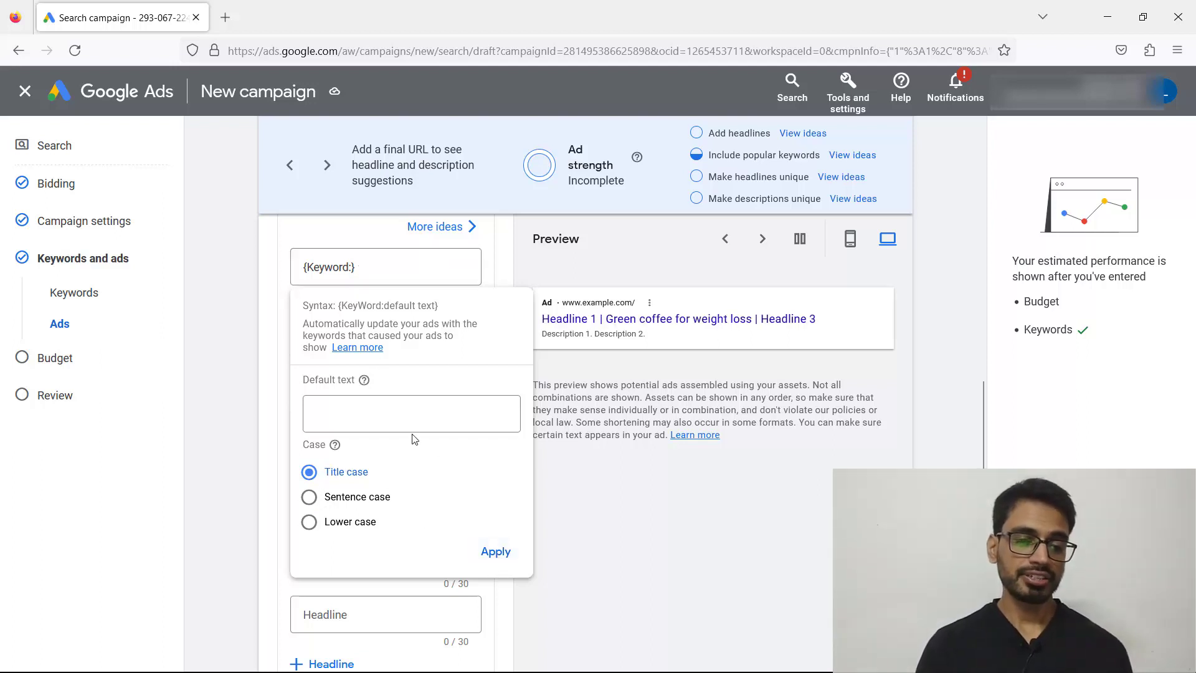
{"action": "left_click", "coordinate": [365, 417]}
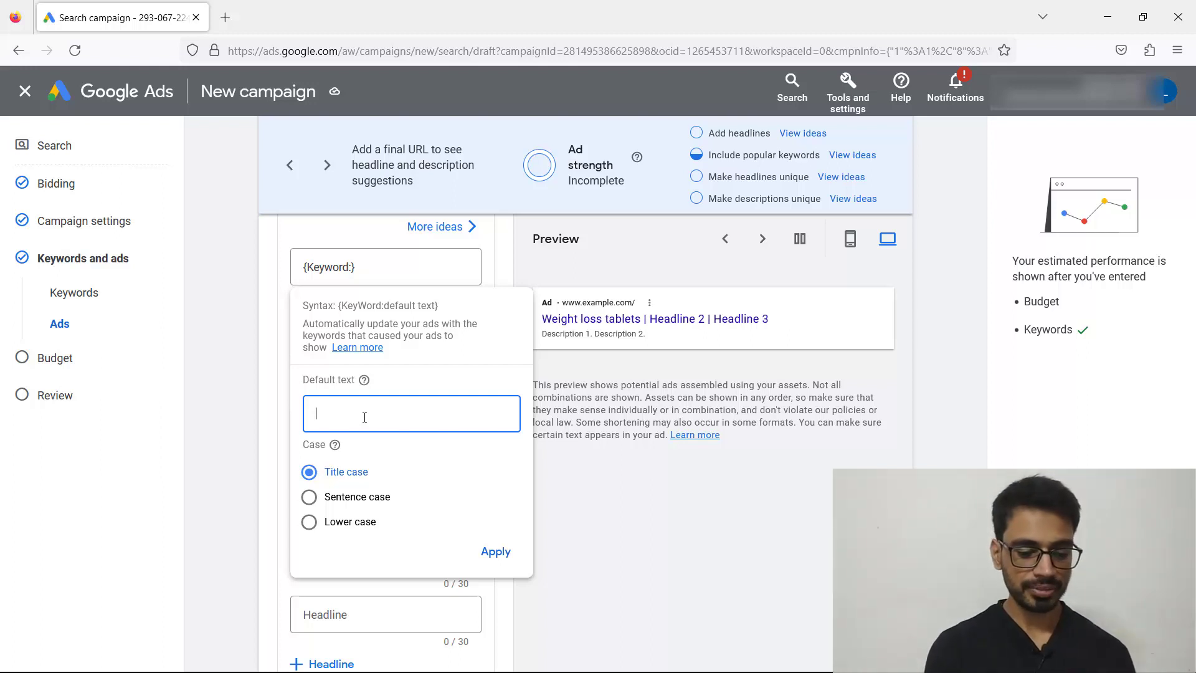
{"action": "type", "text": "best wight loss supplement"}
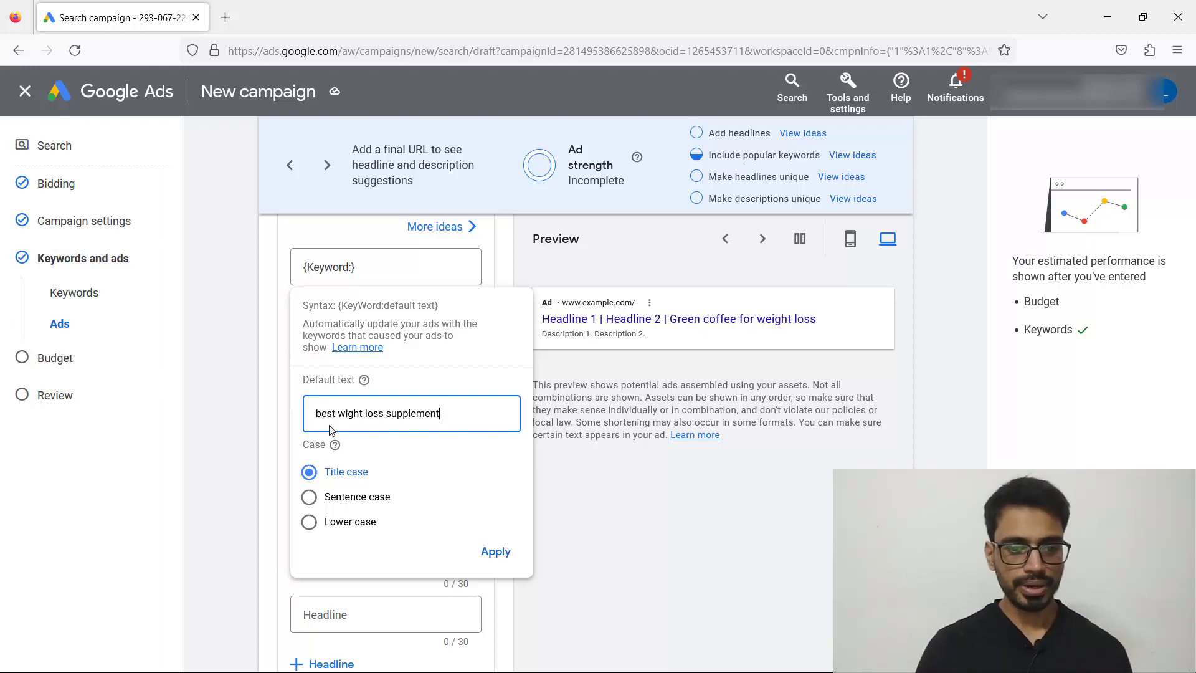
{"action": "left_click", "coordinate": [496, 552]}
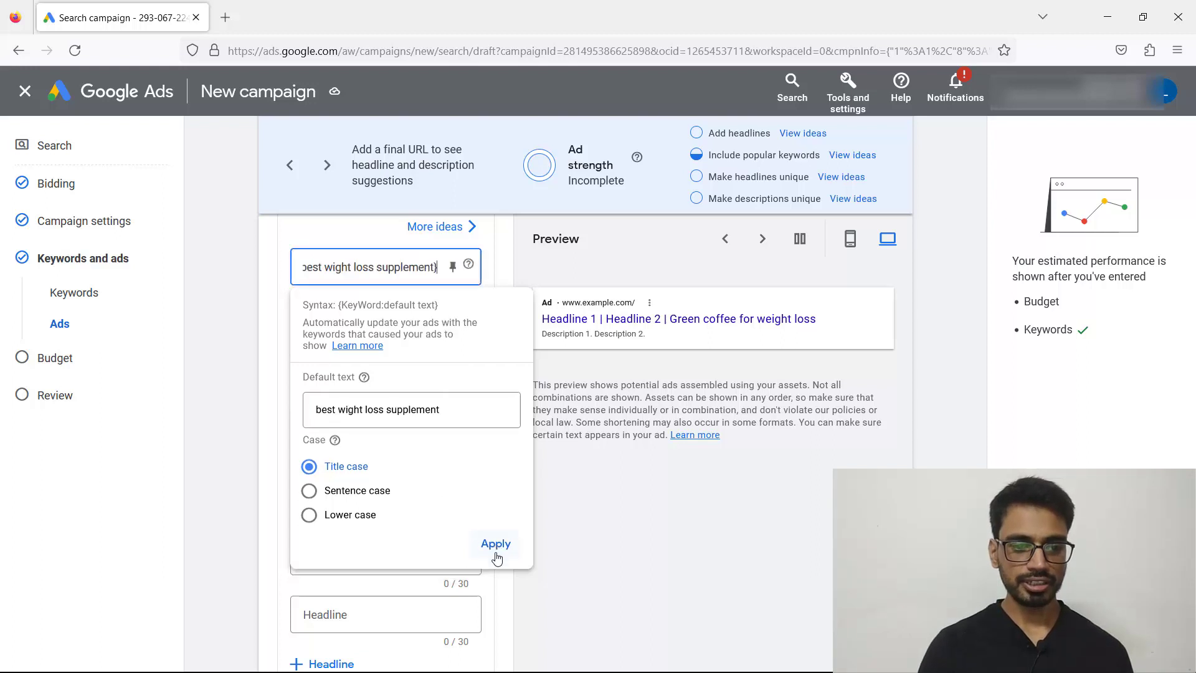
- Shorten the default text of the first headline's keyword insertion to "best wight loss"
{"action": "scroll", "coordinate": [497, 548], "scroll_direction": "up", "scroll_amount": 4}
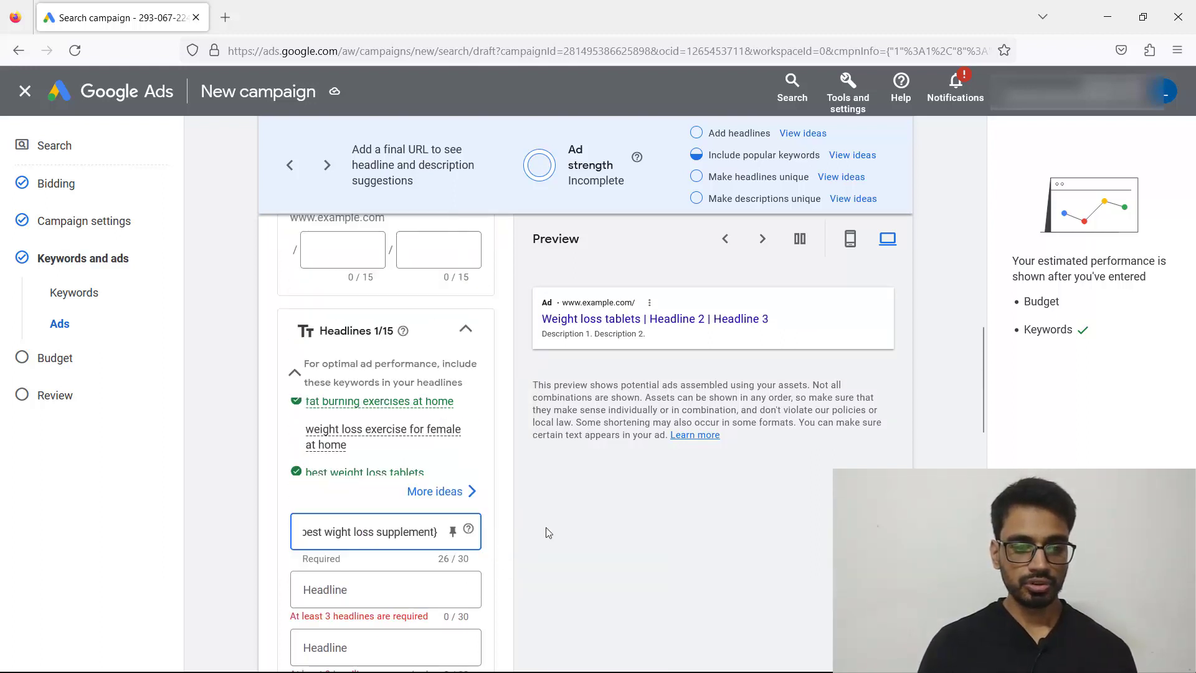
{"action": "scroll", "coordinate": [545, 499], "scroll_direction": "down", "scroll_amount": 3}
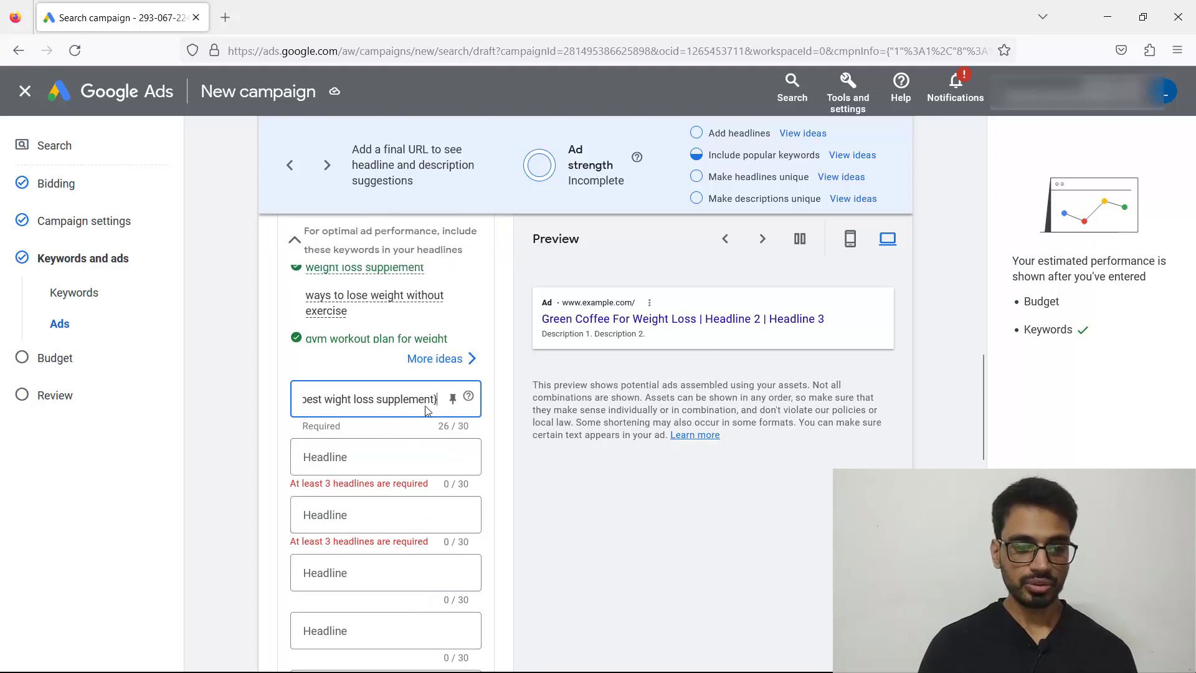
{"action": "left_click_drag", "start_coordinate": [430, 406], "coordinate": [376, 405]}
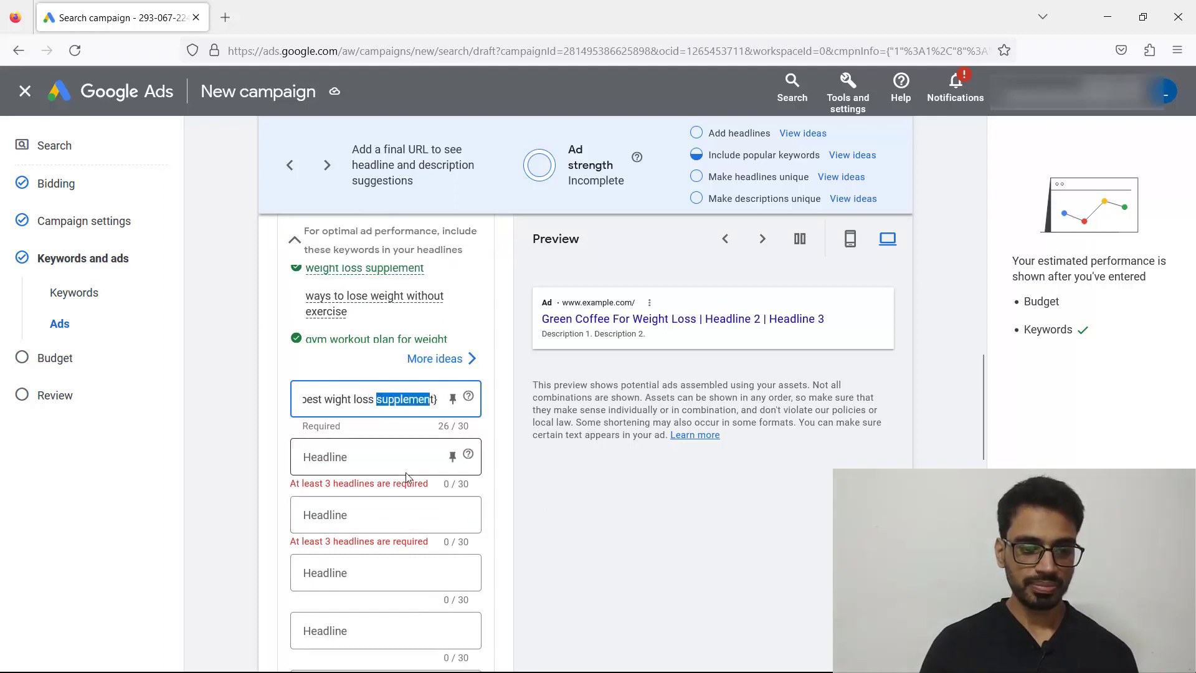
{"action": "left_click", "coordinate": [386, 398]}
{"action": "key", "text": "BackSpace"}
{"action": "key", "text": "BackSpace"}
{"action": "key", "text": "BackSpace"}
{"action": "key", "text": "BackSpace"}
{"action": "key", "text": "BackSpace"}
{"action": "key", "text": "BackSpace"}
{"action": "key", "text": "BackSpace"}
{"action": "key", "text": "BackSpace"}
{"action": "key", "text": "BackSpace"}
{"action": "key", "text": "BackSpace"}
{"action": "left_click", "coordinate": [495, 644]}
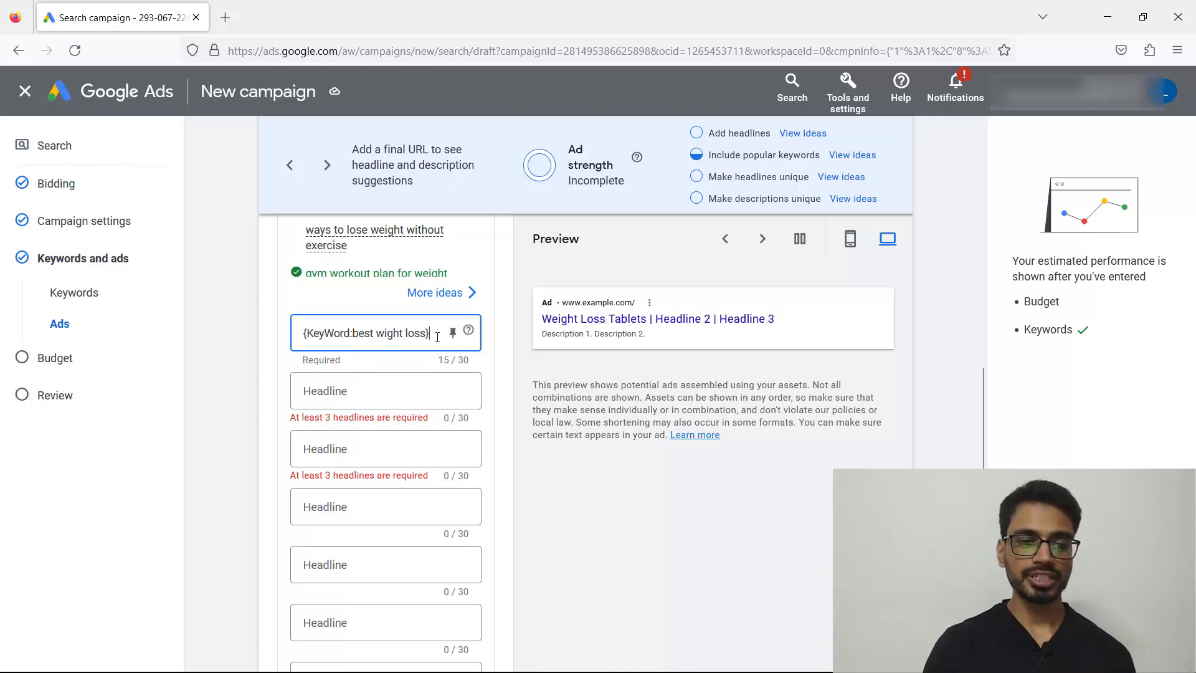
- Compare the keywords "weight loss supplement" and "weight loss products for women" in the keyword list with the headlines in the ad preview
{"action": "scroll", "coordinate": [559, 471], "scroll_direction": "up", "scroll_amount": 2}
{"action": "scroll", "coordinate": [559, 471], "scroll_direction": "down", "scroll_amount": 1}
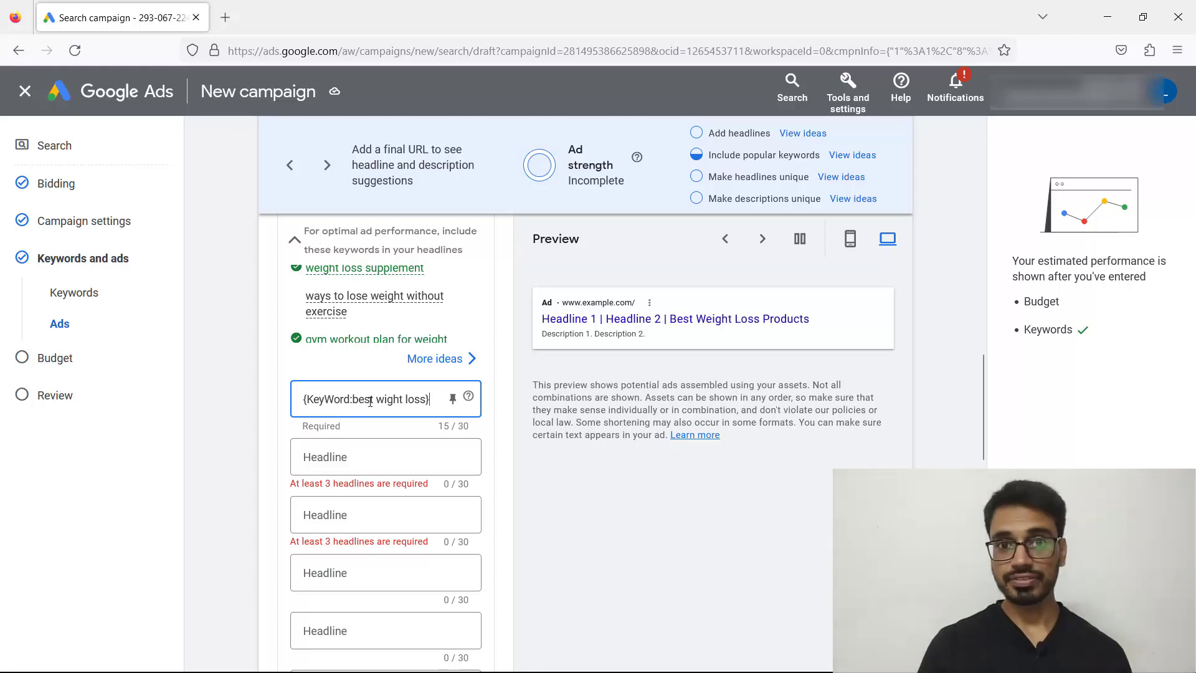
{"action": "scroll", "coordinate": [436, 411], "scroll_direction": "up", "scroll_amount": 10}
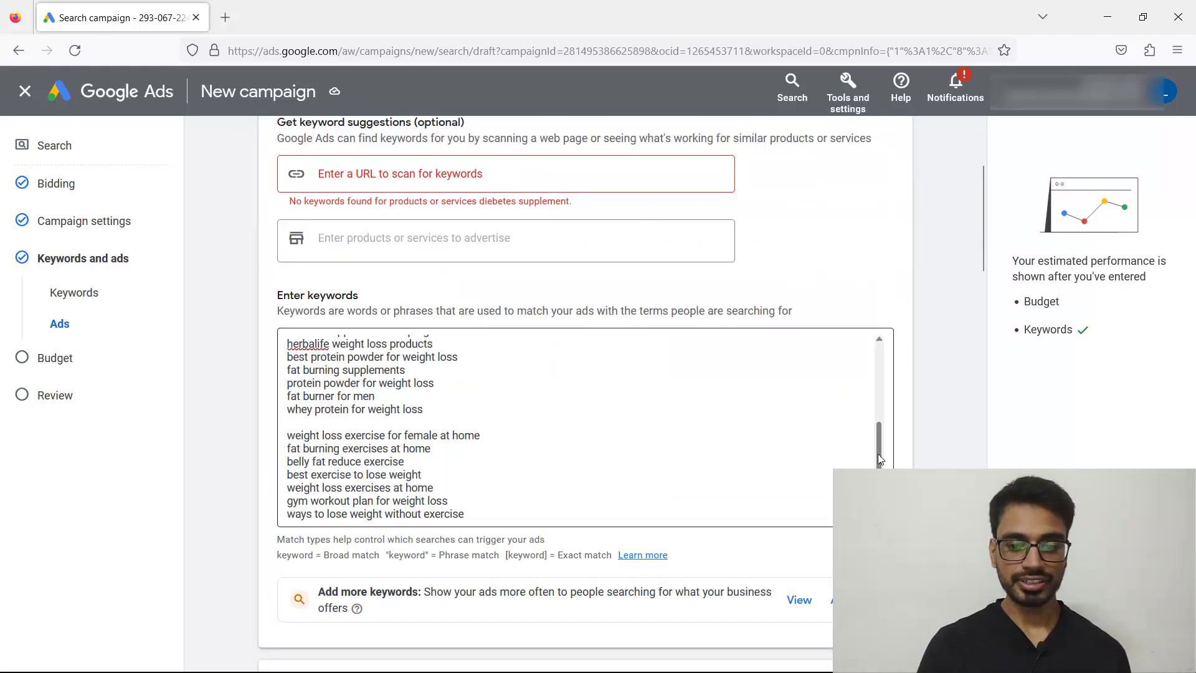
{"action": "left_click_drag", "start_coordinate": [879, 449], "coordinate": [723, 358]}
{"action": "left_click_drag", "start_coordinate": [403, 342], "coordinate": [287, 342]}
{"action": "scroll", "coordinate": [910, 396], "scroll_direction": "down", "scroll_amount": 1}
{"action": "scroll", "coordinate": [909, 396], "scroll_direction": "down", "scroll_amount": 8}
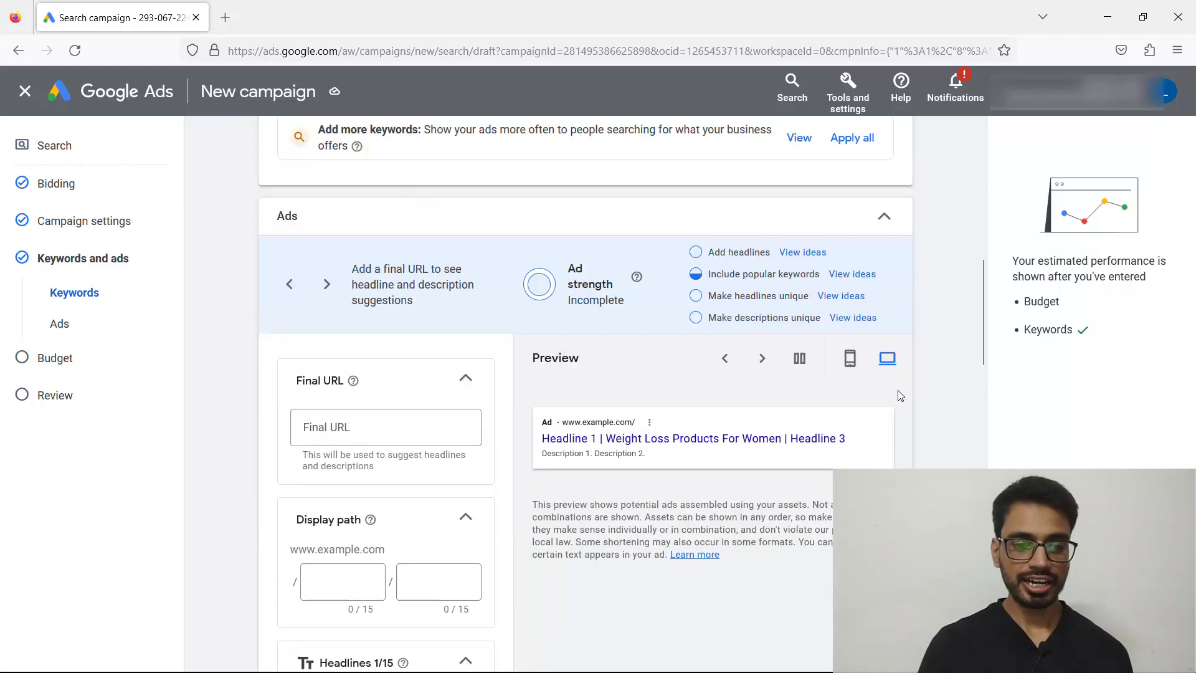
{"action": "scroll", "coordinate": [668, 382], "scroll_direction": "up", "scroll_amount": 2}
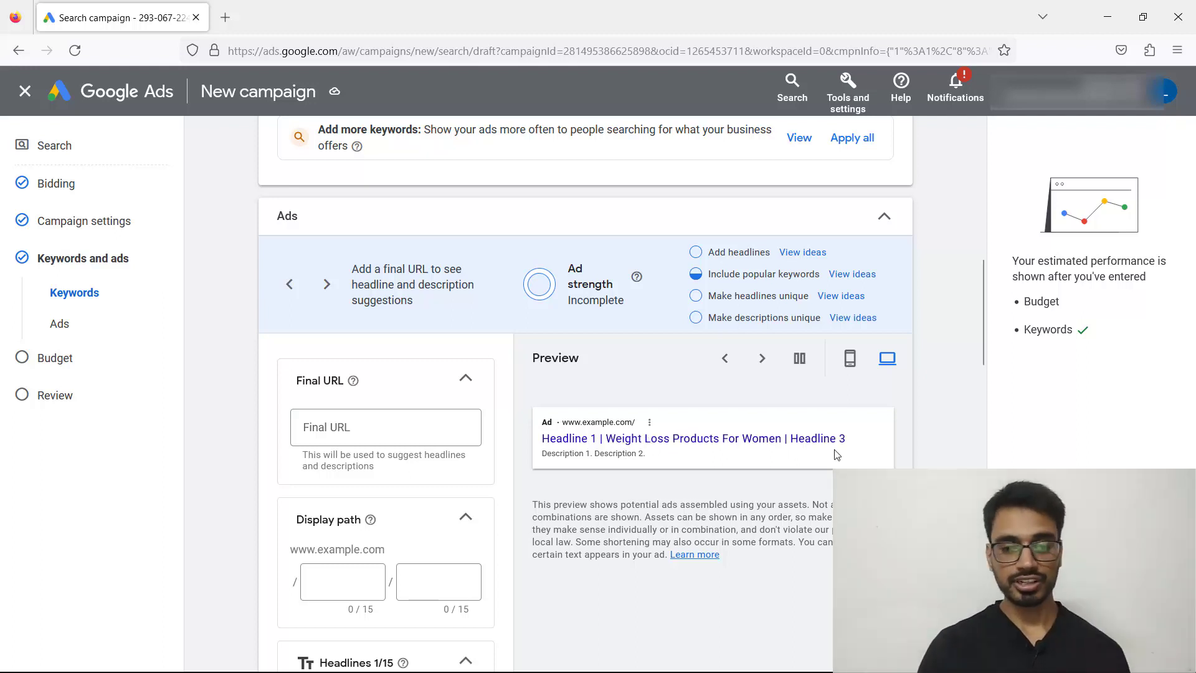
{"action": "scroll", "coordinate": [697, 475], "scroll_direction": "up", "scroll_amount": 7}
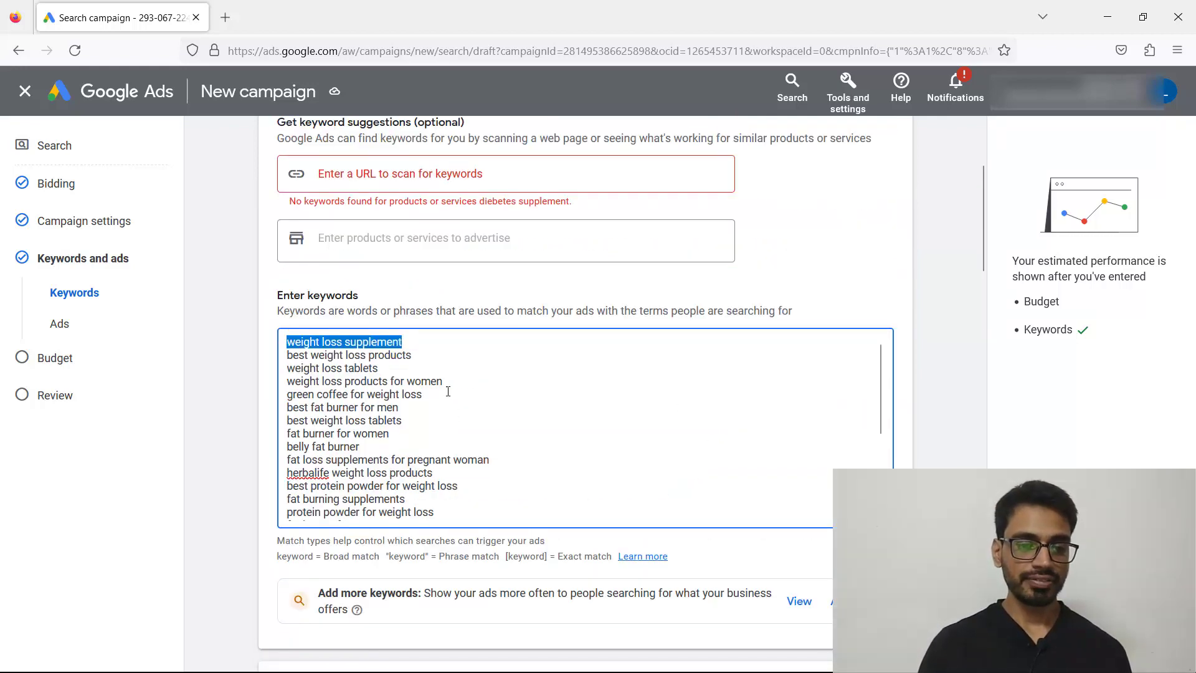
{"action": "left_click_drag", "start_coordinate": [444, 381], "coordinate": [278, 382]}
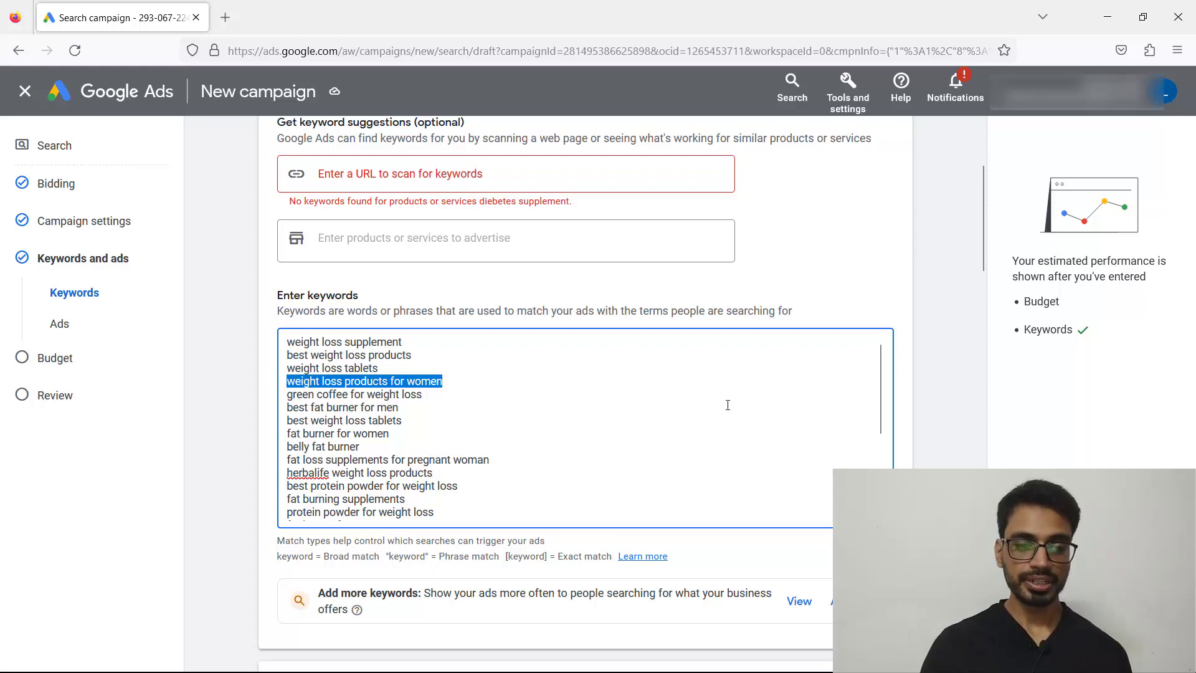
{"action": "scroll", "coordinate": [728, 404], "scroll_direction": "down", "scroll_amount": 7}
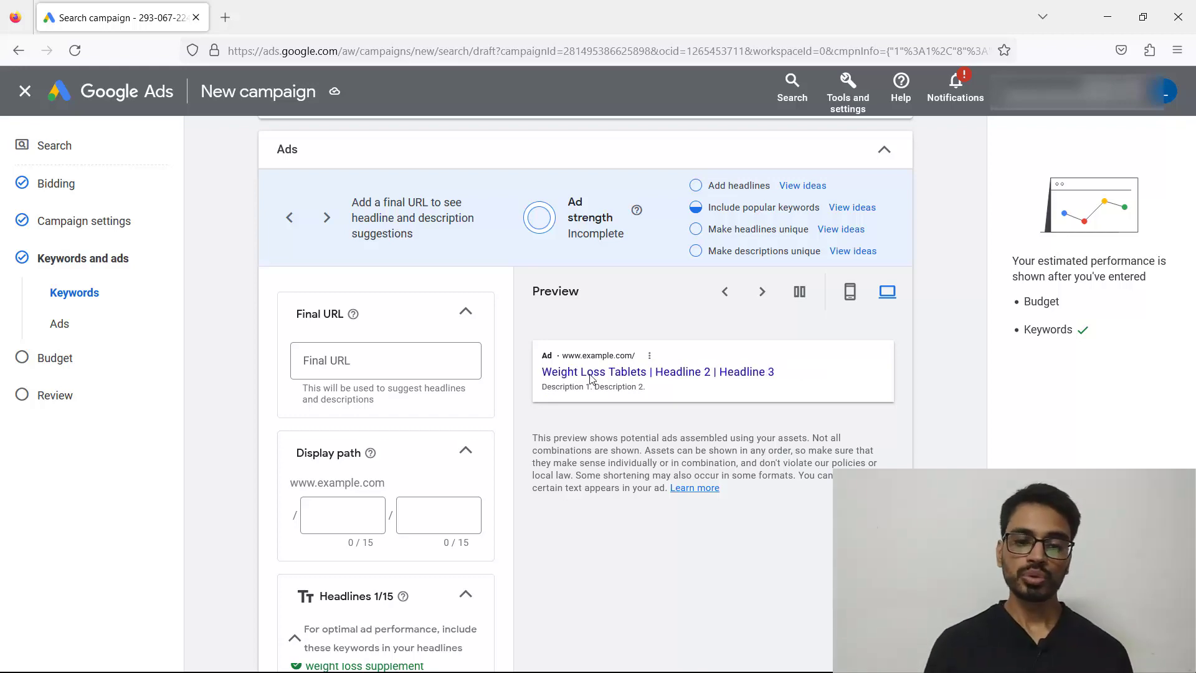
- Copy the keyword "fat loss supplements for pregnant woman" from the keyword list into the ad's second headline
{"action": "scroll", "coordinate": [590, 378], "scroll_direction": "up", "scroll_amount": 5}
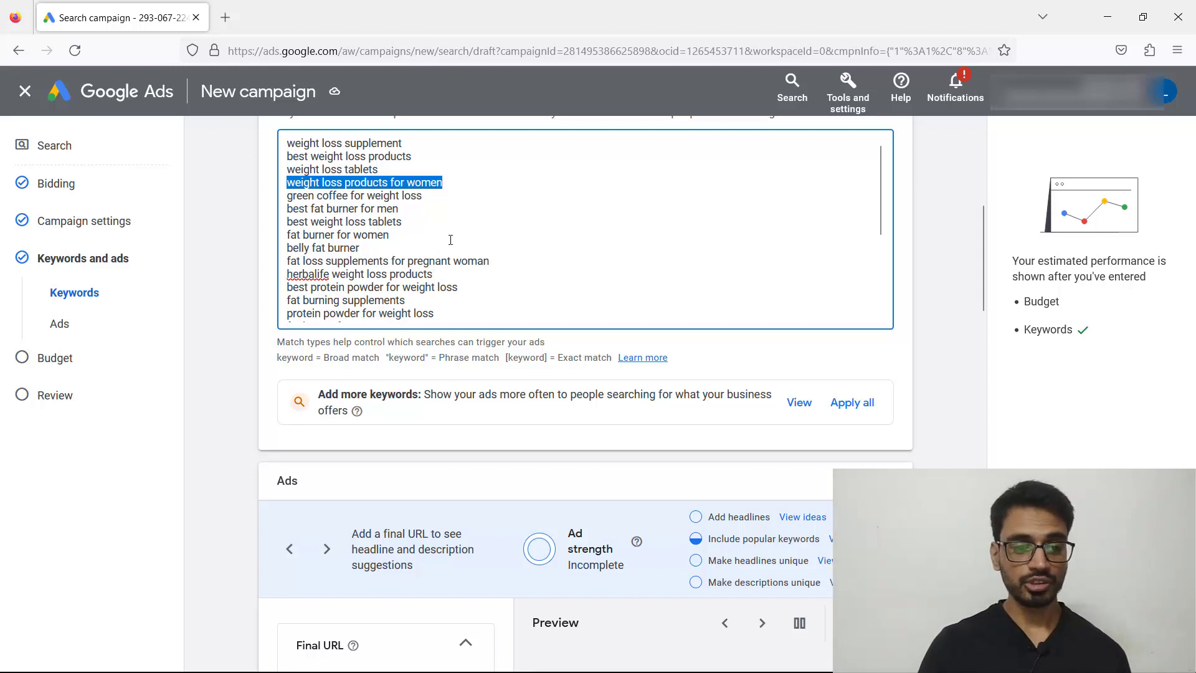
{"action": "left_click_drag", "start_coordinate": [495, 261], "coordinate": [279, 266]}
{"action": "key", "text": "ctrl+c"}
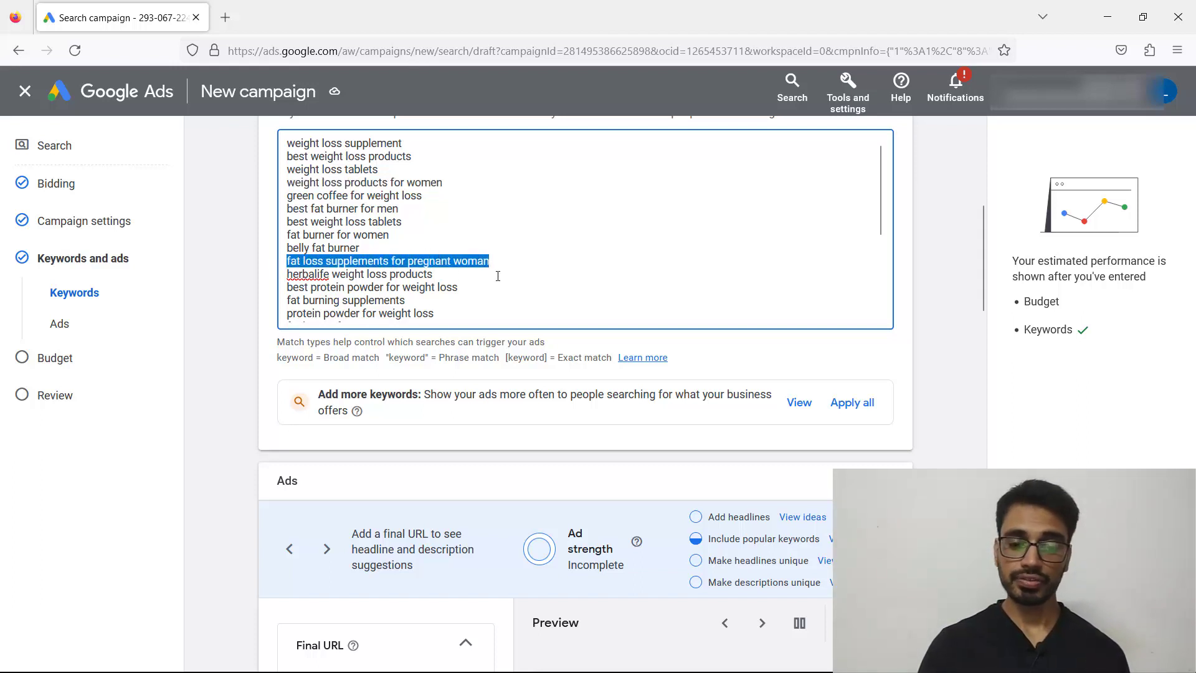
{"action": "scroll", "coordinate": [720, 366], "scroll_direction": "down", "scroll_amount": 5}
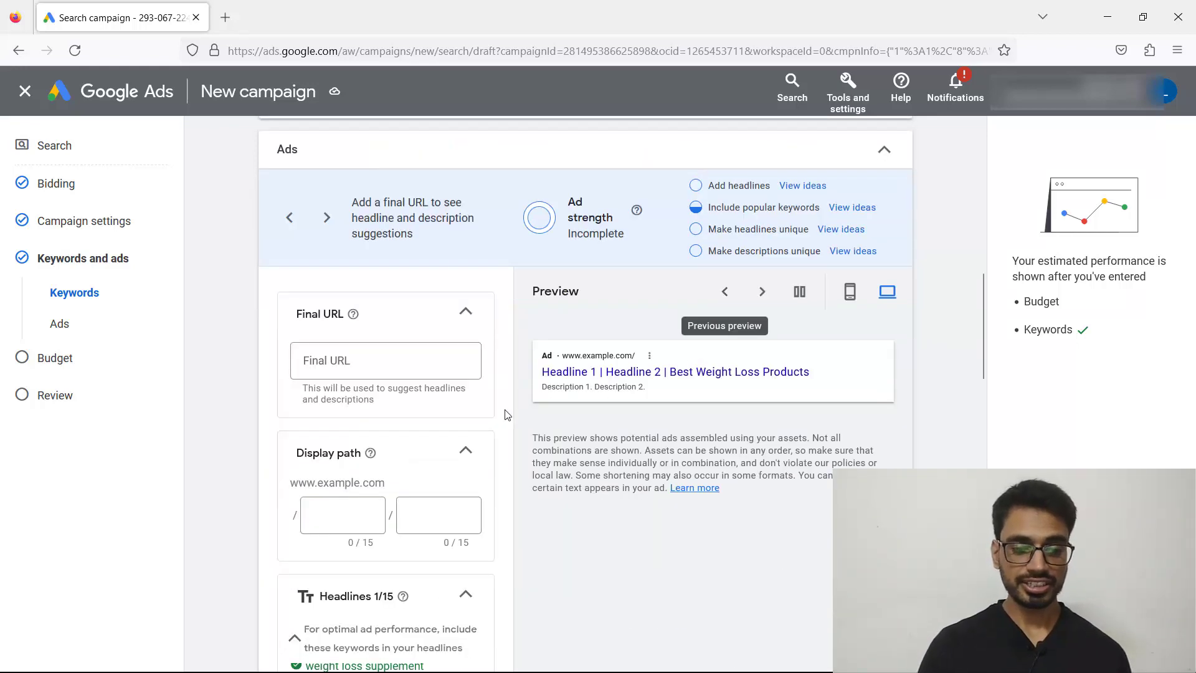
{"action": "scroll", "coordinate": [505, 414], "scroll_direction": "down", "scroll_amount": 5}
{"action": "left_click", "coordinate": [398, 523]}
{"action": "key", "text": "ctrl+v"}
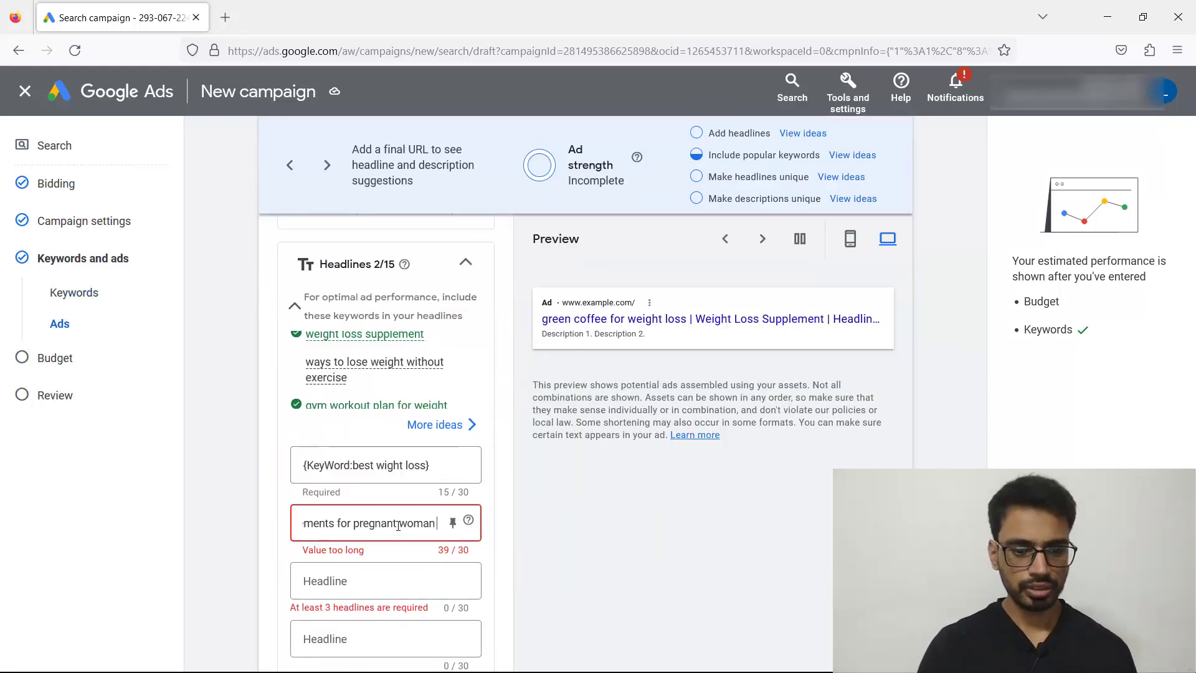
- Check the default text in the first headline's keyword insertion settings against the second headline's length, leaving the settings unchanged
{"action": "scroll", "coordinate": [467, 521], "scroll_direction": "down", "scroll_amount": 2}
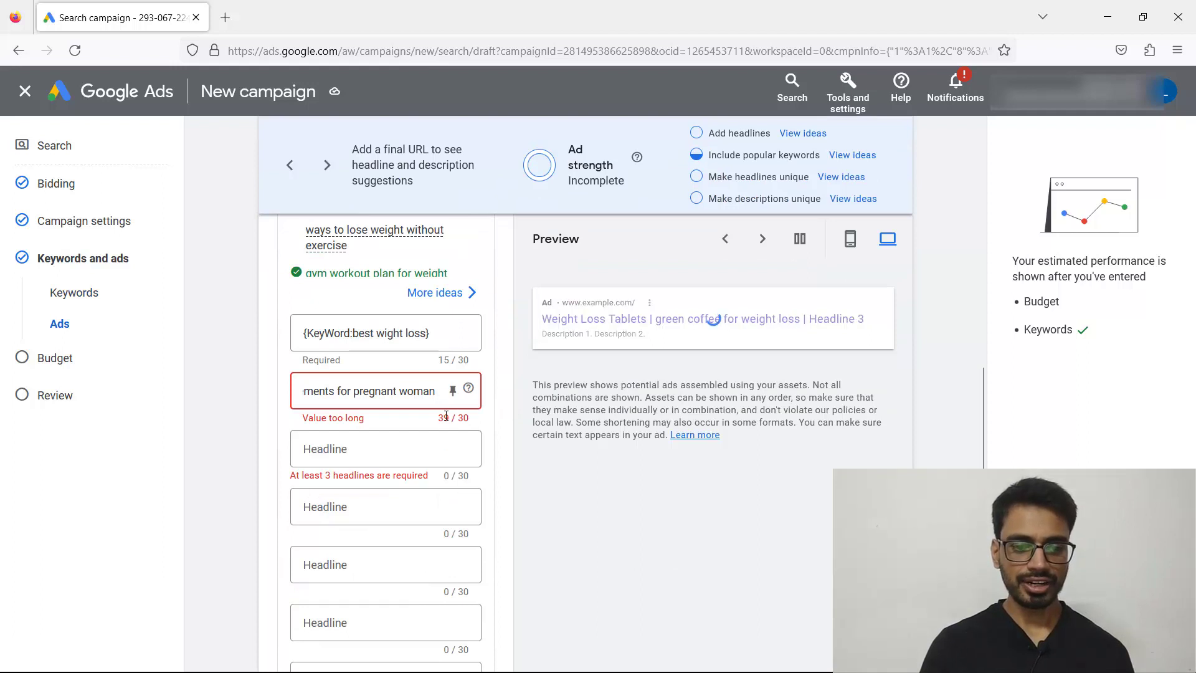
{"action": "scroll", "coordinate": [469, 446], "scroll_direction": "up", "scroll_amount": 1}
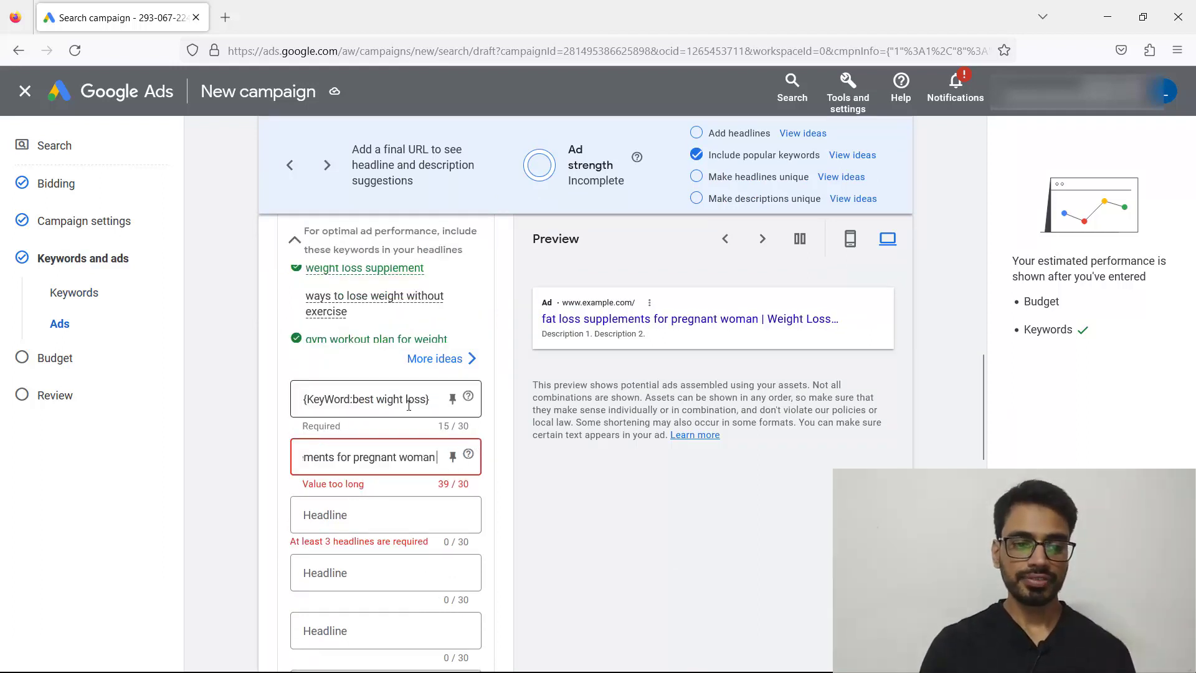
{"action": "left_click_drag", "start_coordinate": [355, 399], "coordinate": [423, 400]}
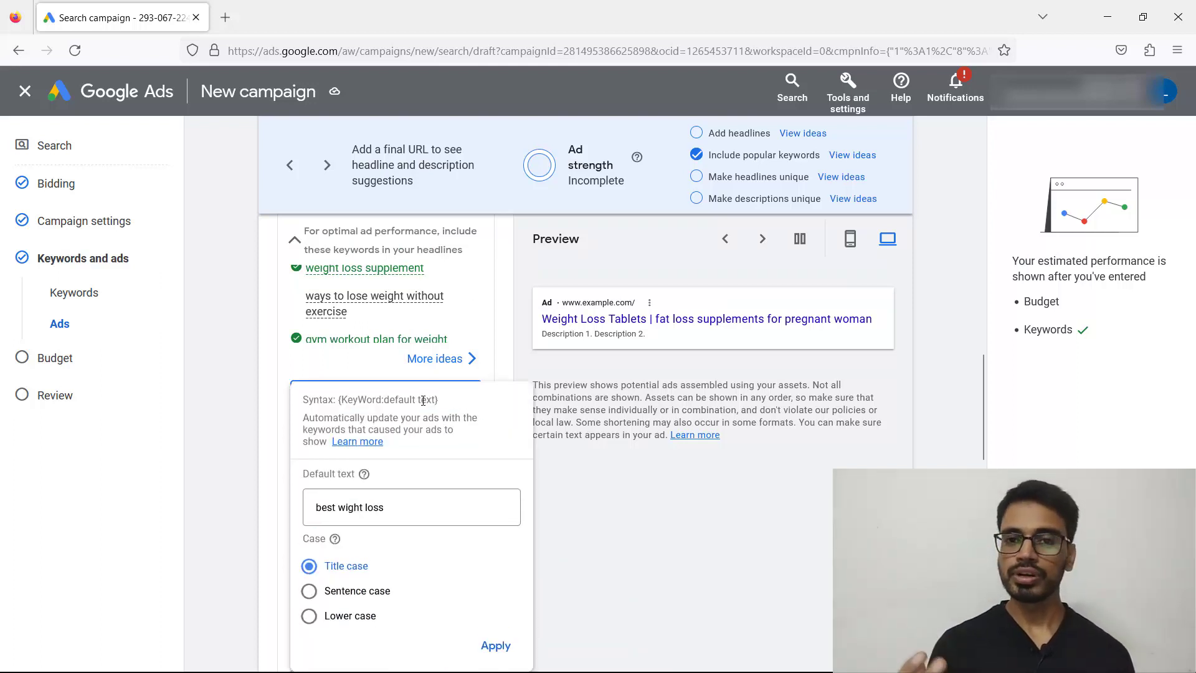
{"action": "left_click", "coordinate": [508, 348]}
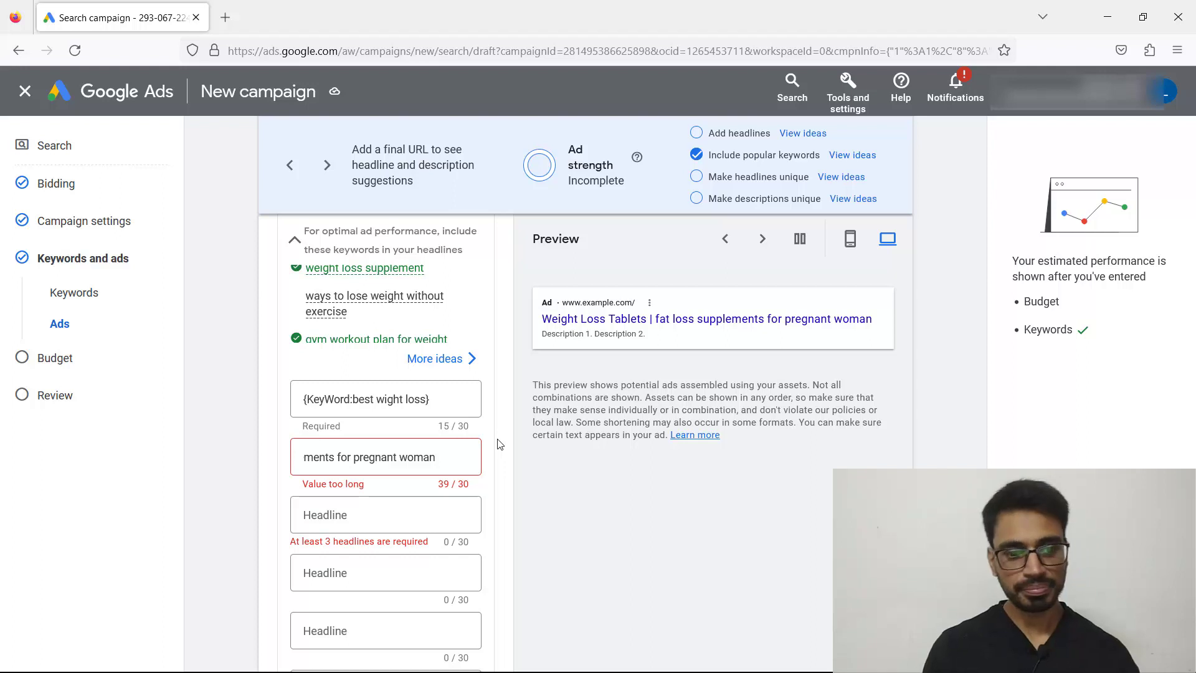
{"action": "scroll", "coordinate": [498, 433], "scroll_direction": "down", "scroll_amount": 1}
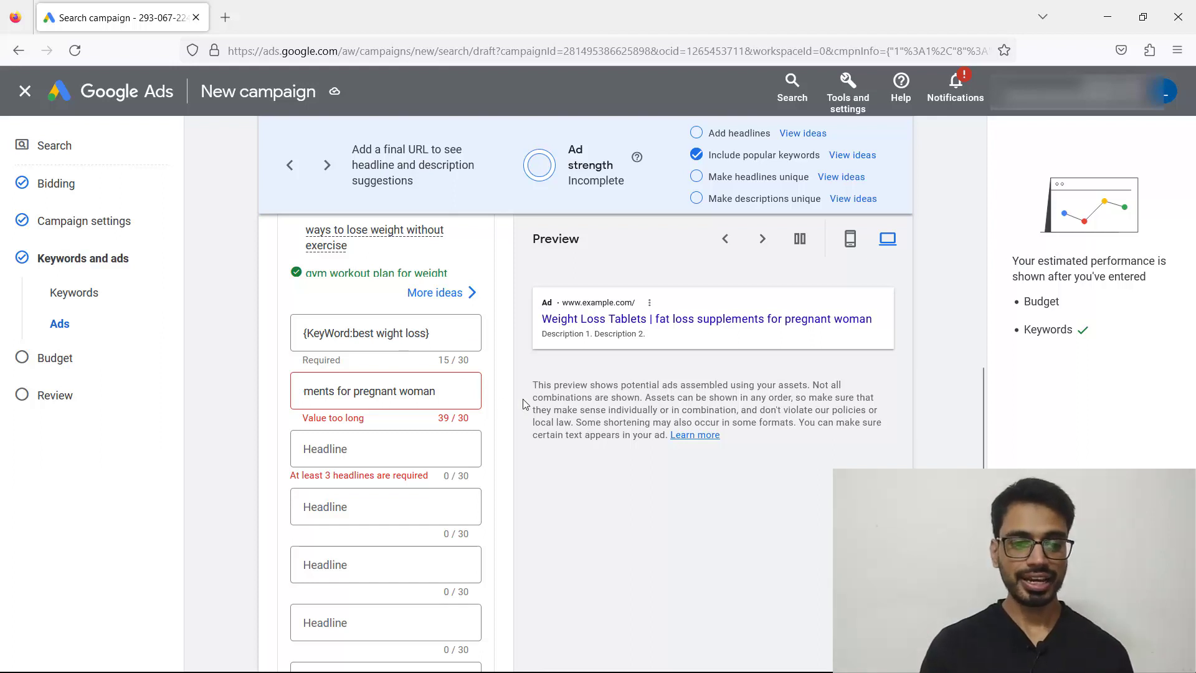
- Add a keyword insertion in sentence case with blank default text to the ad's first description
{"action": "scroll", "coordinate": [523, 401], "scroll_direction": "down", "scroll_amount": 6}
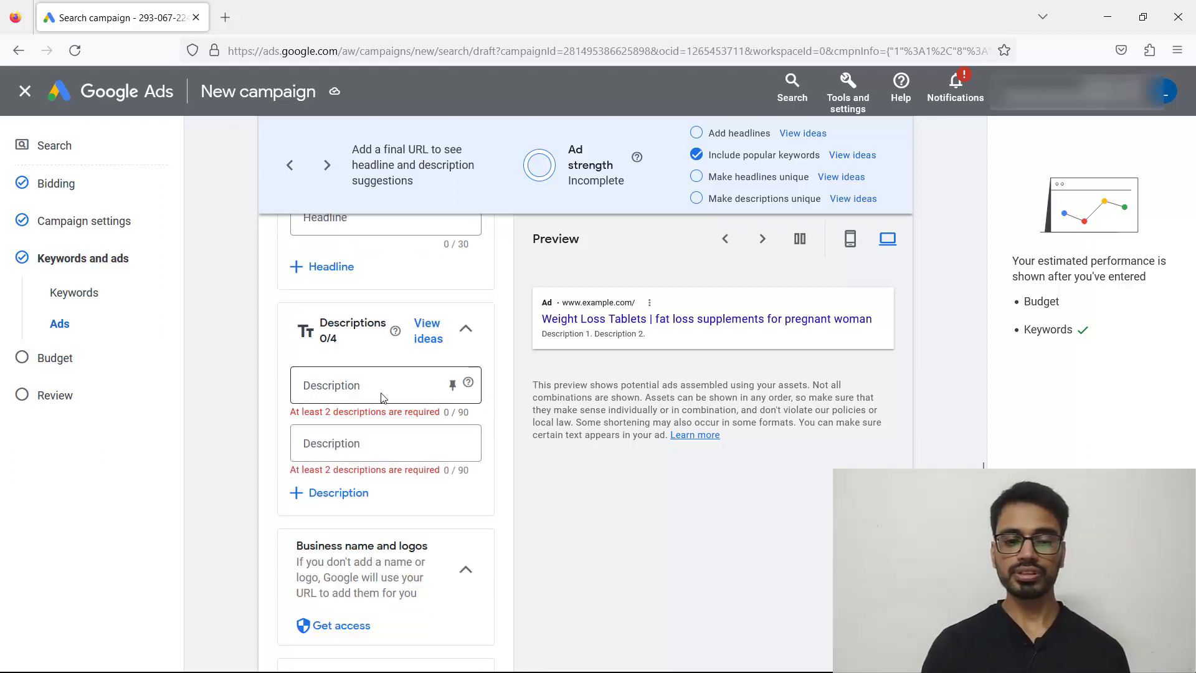
{"action": "left_click", "coordinate": [381, 397]}
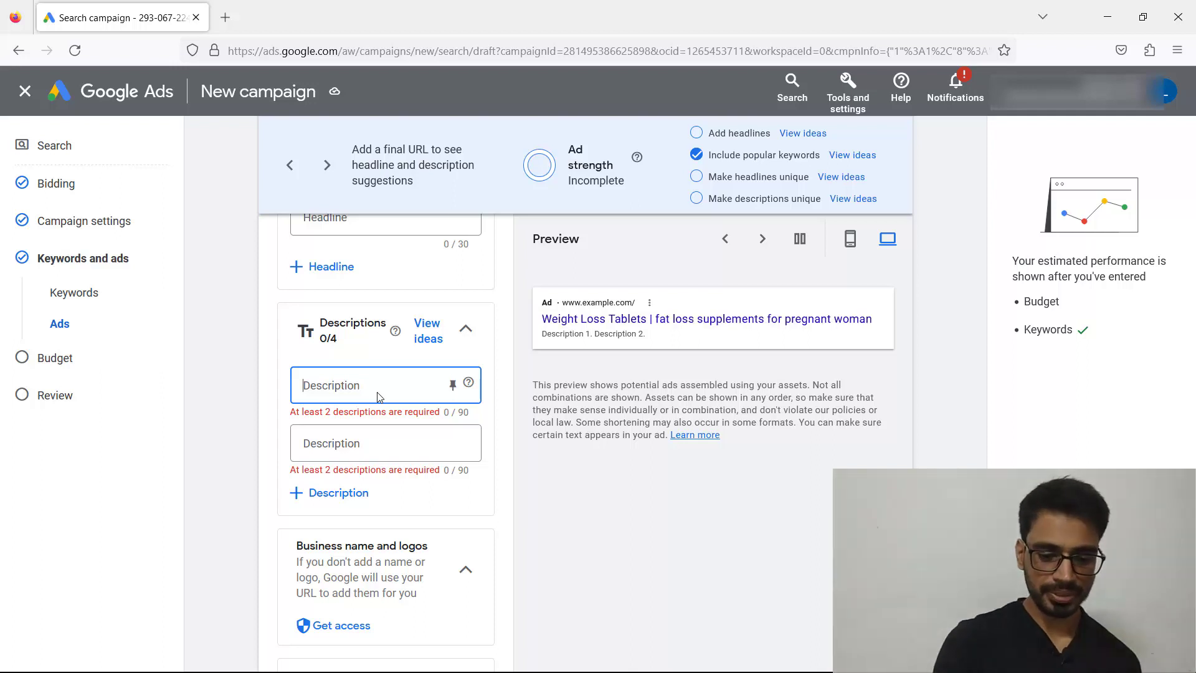
{"action": "type", "text": "("}
{"action": "key", "text": "BackSpace"}
{"action": "type", "text": "{"}
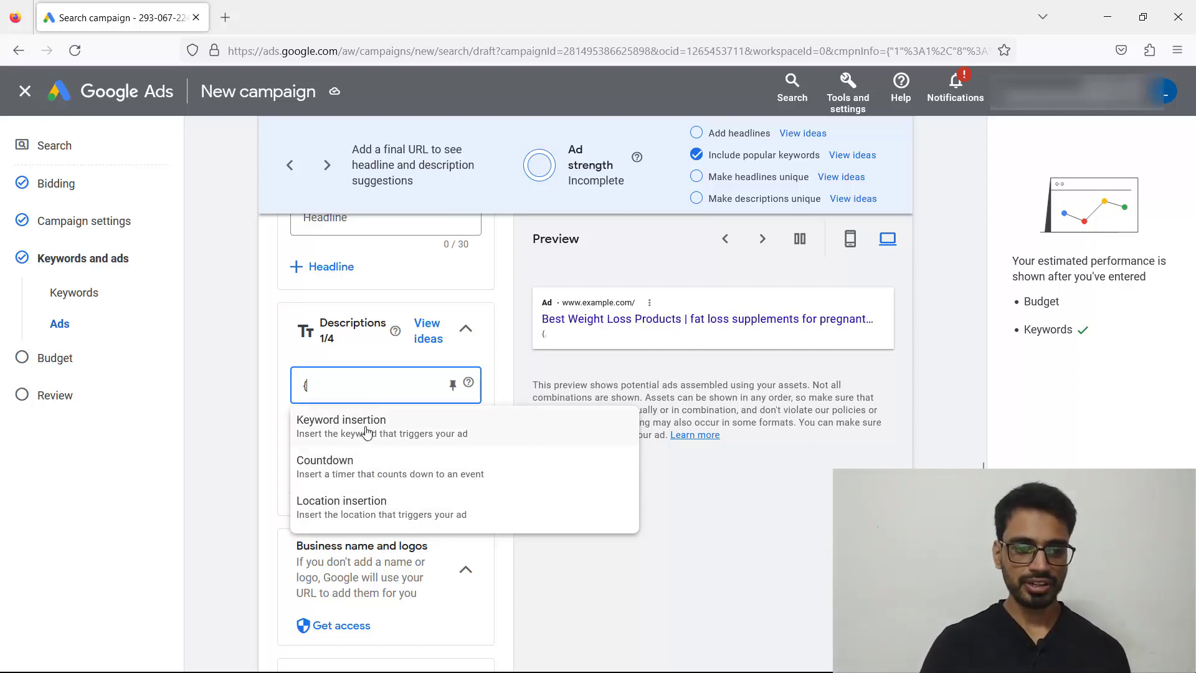
{"action": "left_click", "coordinate": [540, 412]}
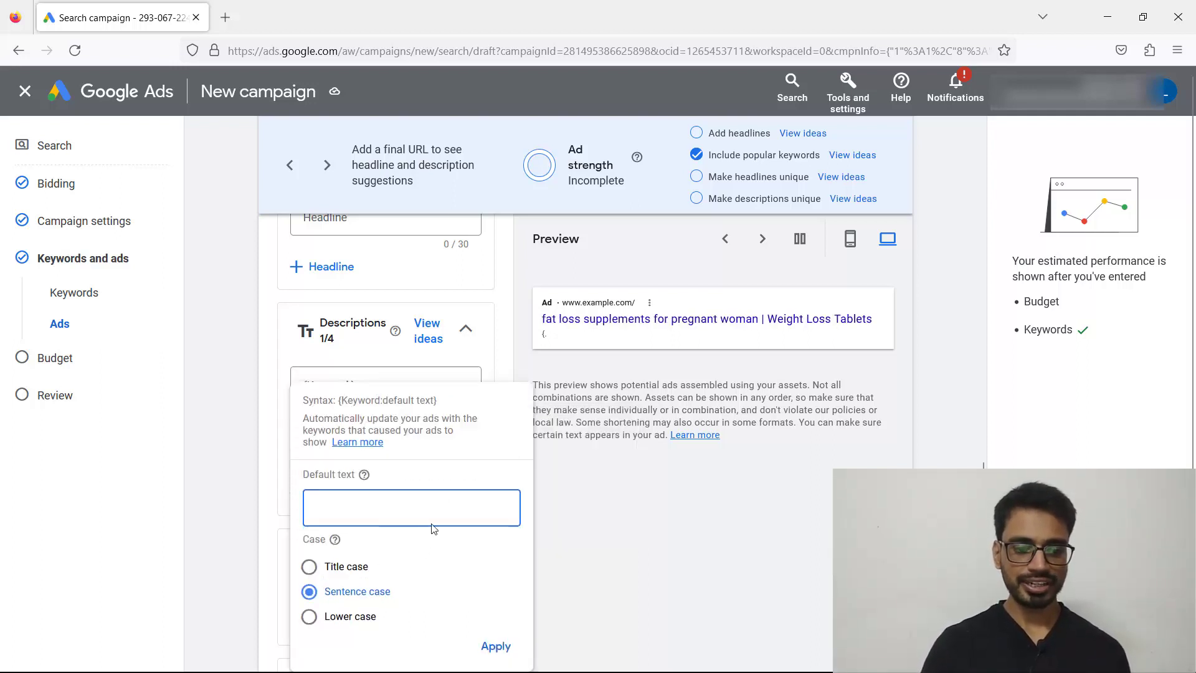
{"action": "scroll", "coordinate": [337, 596], "scroll_direction": "down", "scroll_amount": 2}
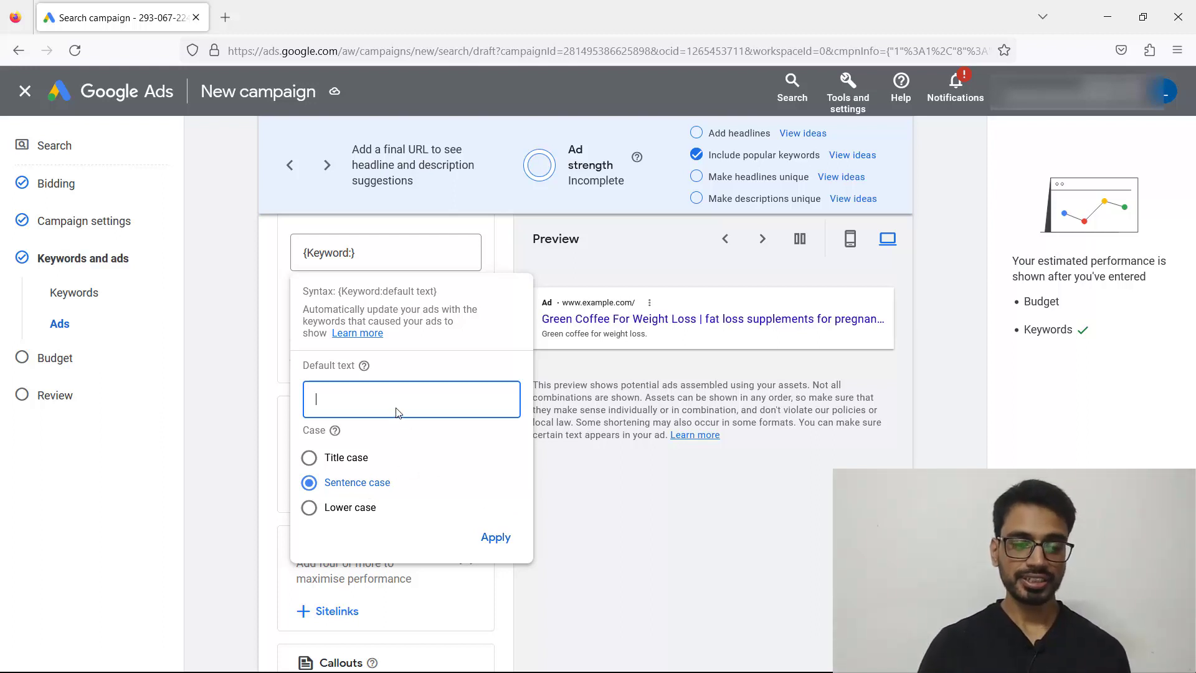
{"action": "left_click", "coordinate": [565, 397]}
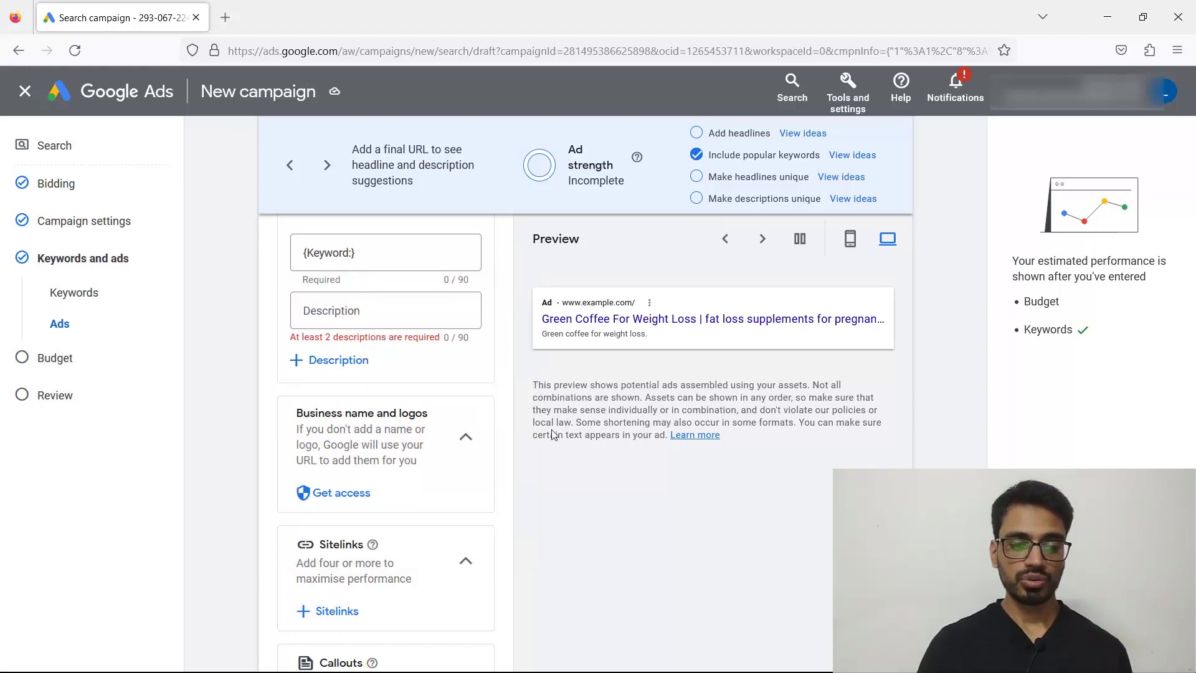
- Examine the exercise keyword "belly fat reduce exercise" in the keyword list and compare it with the ad preview
{"action": "scroll", "coordinate": [514, 471], "scroll_direction": "up", "scroll_amount": 8}
{"action": "scroll", "coordinate": [514, 476], "scroll_direction": "up", "scroll_amount": 10}
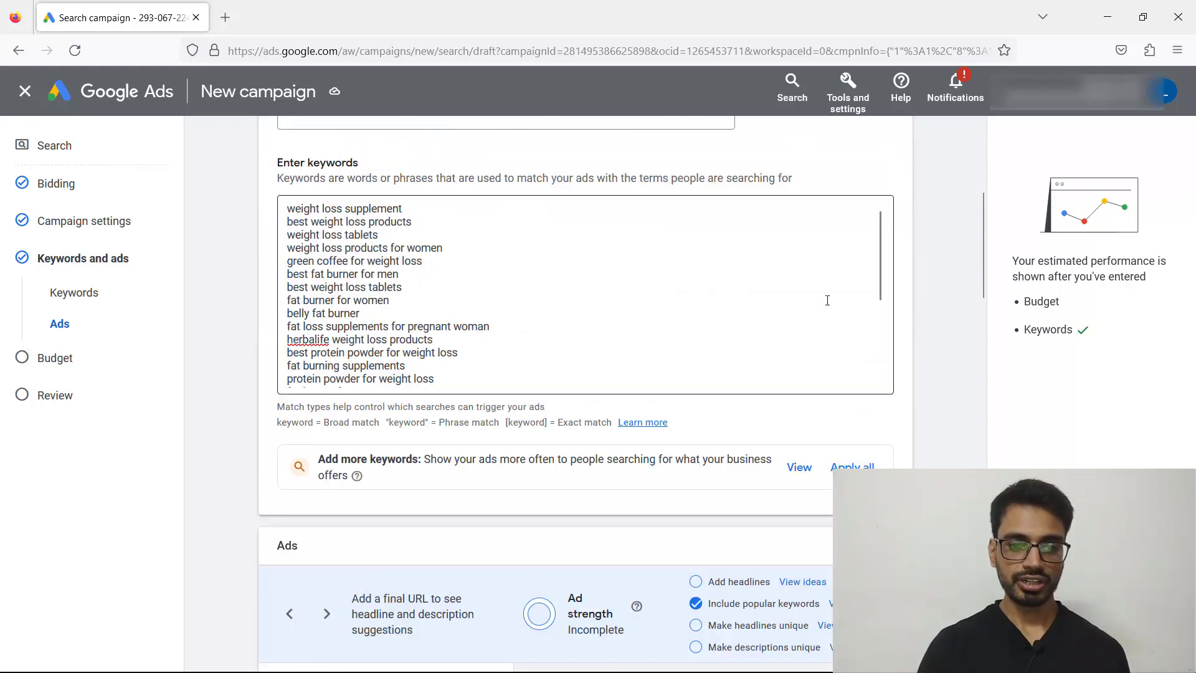
{"action": "left_click_drag", "start_coordinate": [879, 298], "coordinate": [879, 408]}
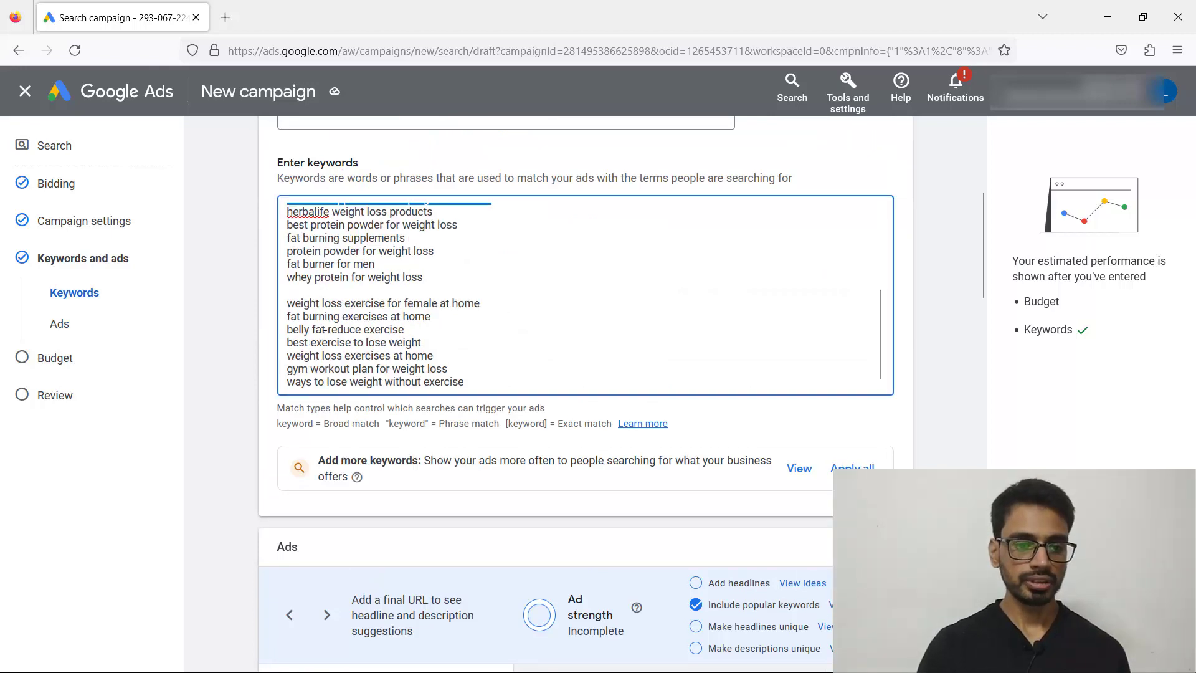
{"action": "left_click_drag", "start_coordinate": [402, 330], "coordinate": [287, 329]}
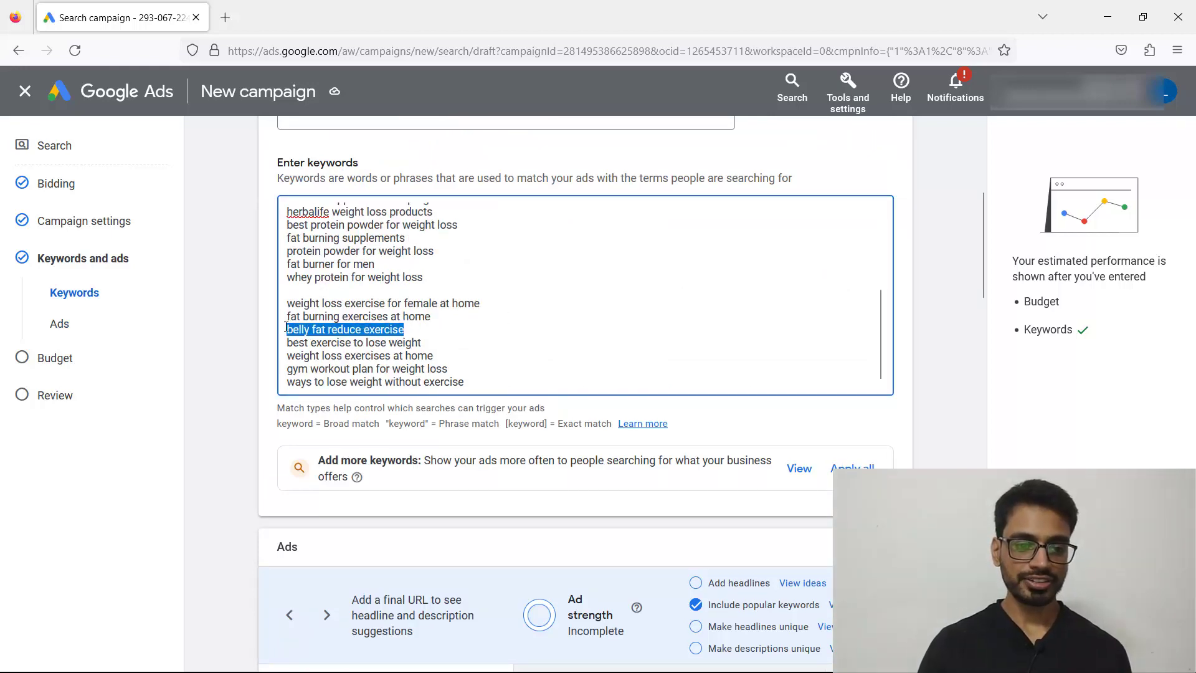
{"action": "scroll", "coordinate": [895, 405], "scroll_direction": "down", "scroll_amount": 4}
{"action": "scroll", "coordinate": [896, 405], "scroll_direction": "down", "scroll_amount": 2}
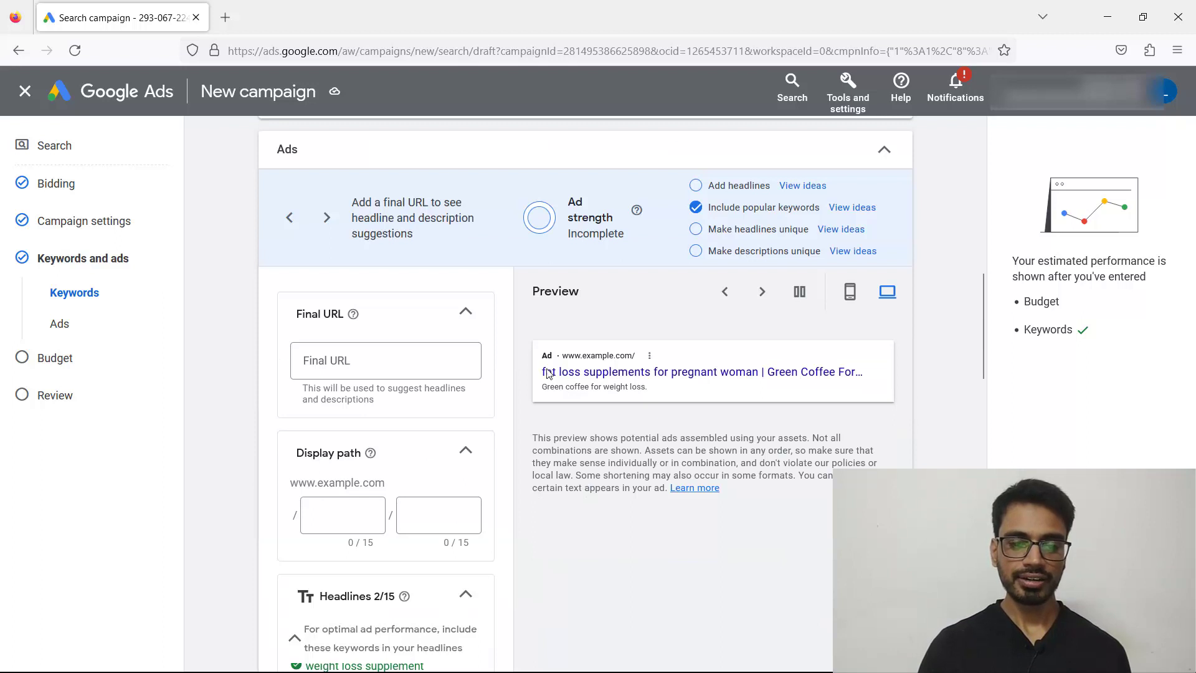